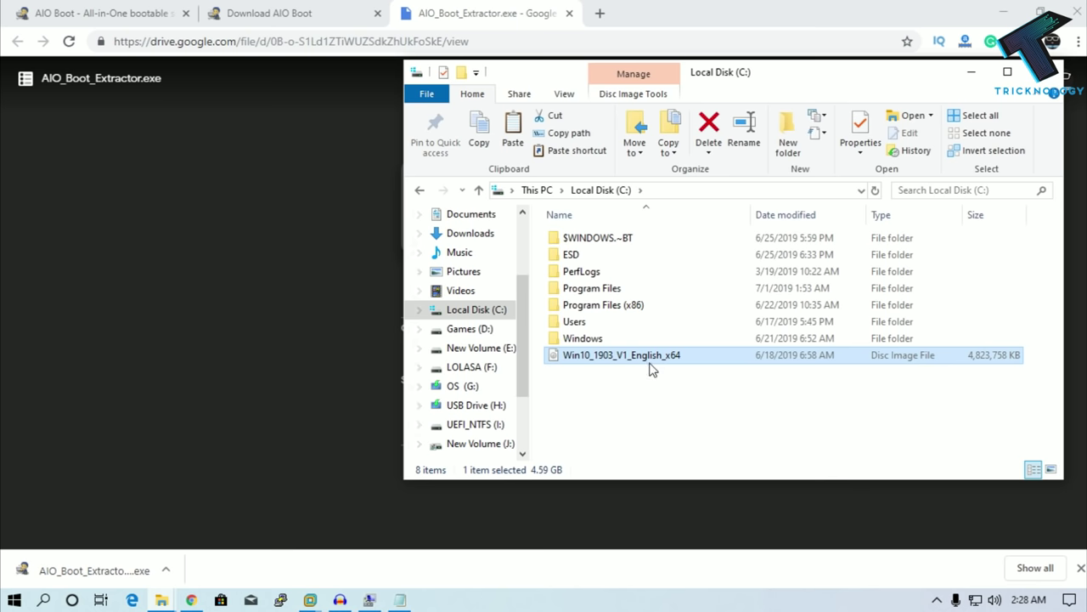
# Paste the copied Win10_1903_V1_English_x64 disc image into New Volume (J:).
pyautogui.scroll(-1, 485, 387)
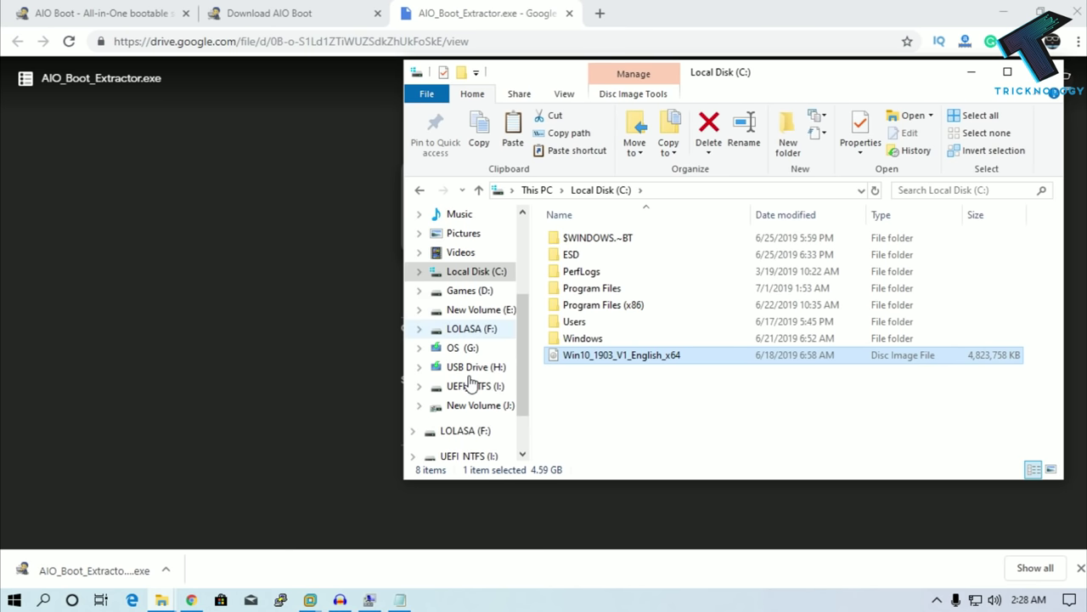
pyautogui.click(475, 388)
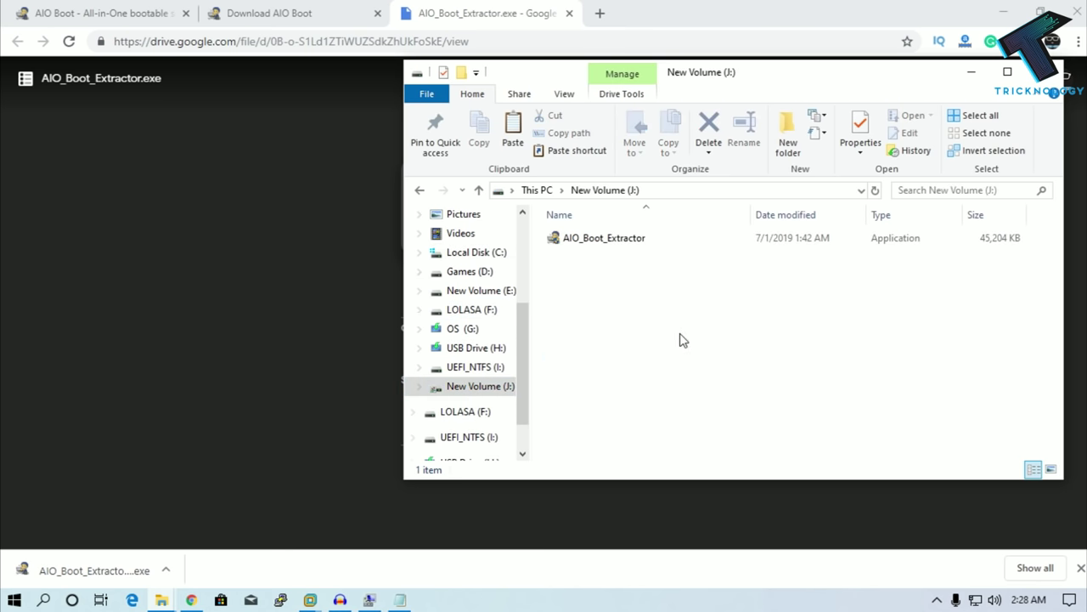
pyautogui.hotkey('ctrl', 'v')
pyautogui.moveTo(542, 96); pyautogui.dragTo(862, 153)
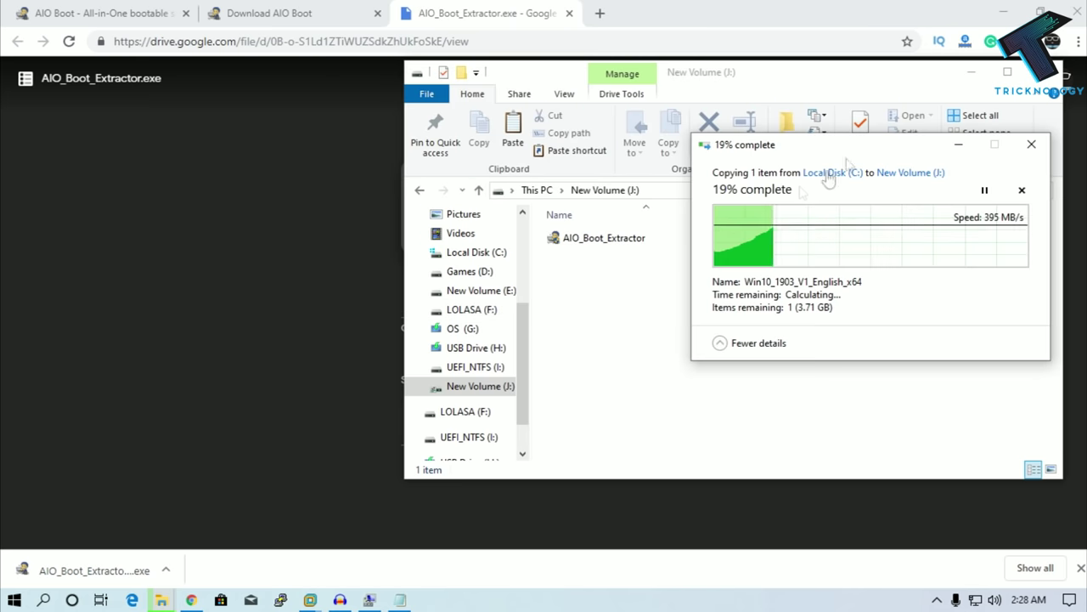
# Reopen New Volume (J:) from This PC, show its files as large icons, and restore the window to its smaller size.
pyautogui.moveTo(525, 326); pyautogui.dragTo(527, 255)
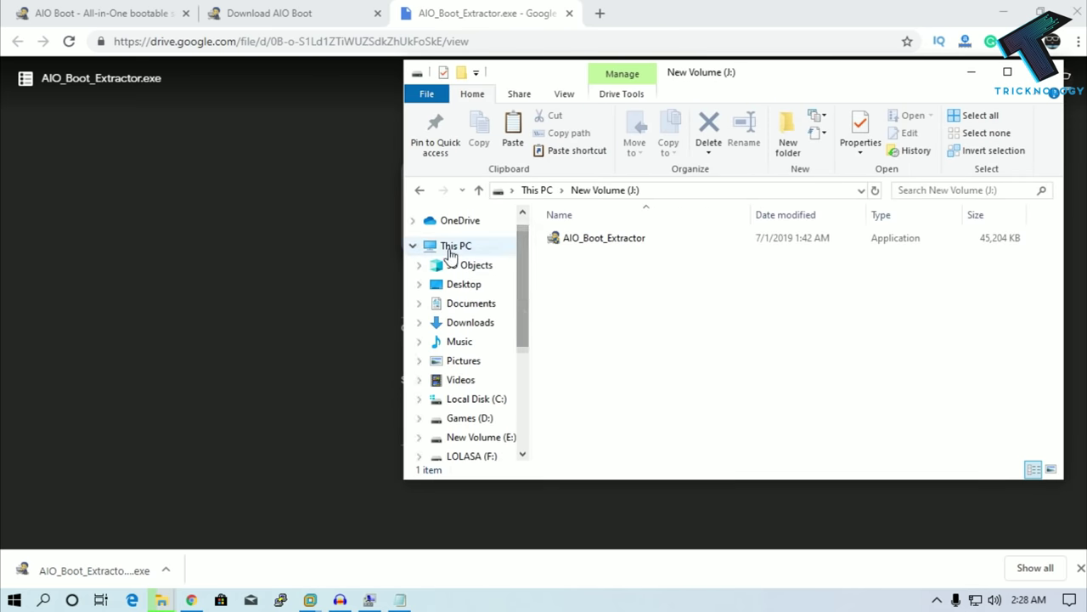
pyautogui.click(450, 251)
pyautogui.doubleClick(741, 78)
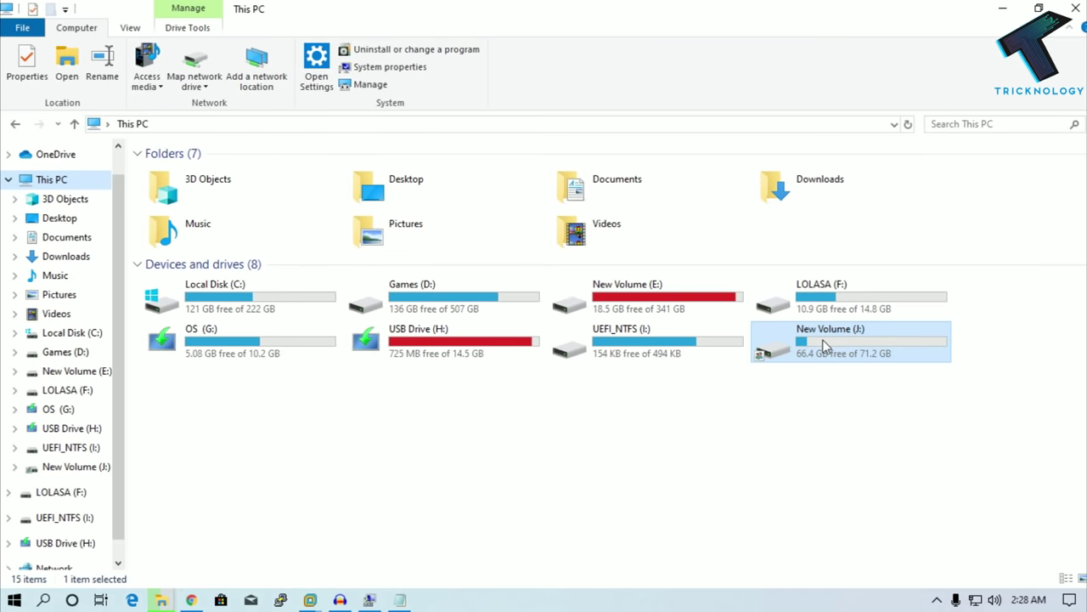
pyautogui.doubleClick(822, 346)
pyautogui.rightClick(420, 276)
pyautogui.moveTo(493, 289)
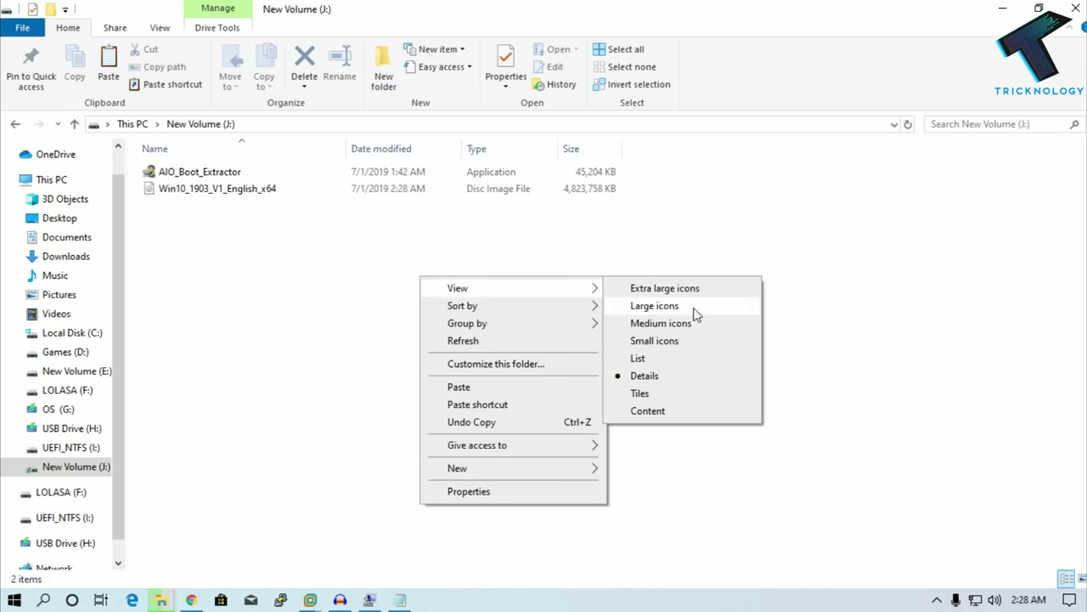
pyautogui.click(694, 307)
pyautogui.doubleClick(609, 7)
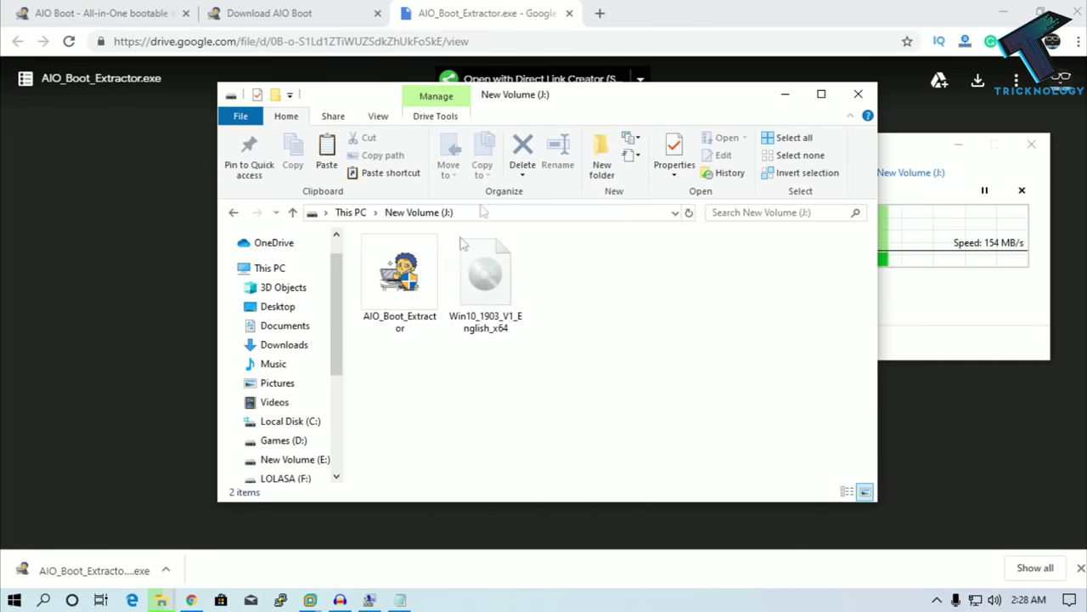
# Bring the file copy progress window forward and minimize the browser.
pyautogui.click(951, 185)
pyautogui.moveTo(905, 154); pyautogui.dragTo(813, 165)
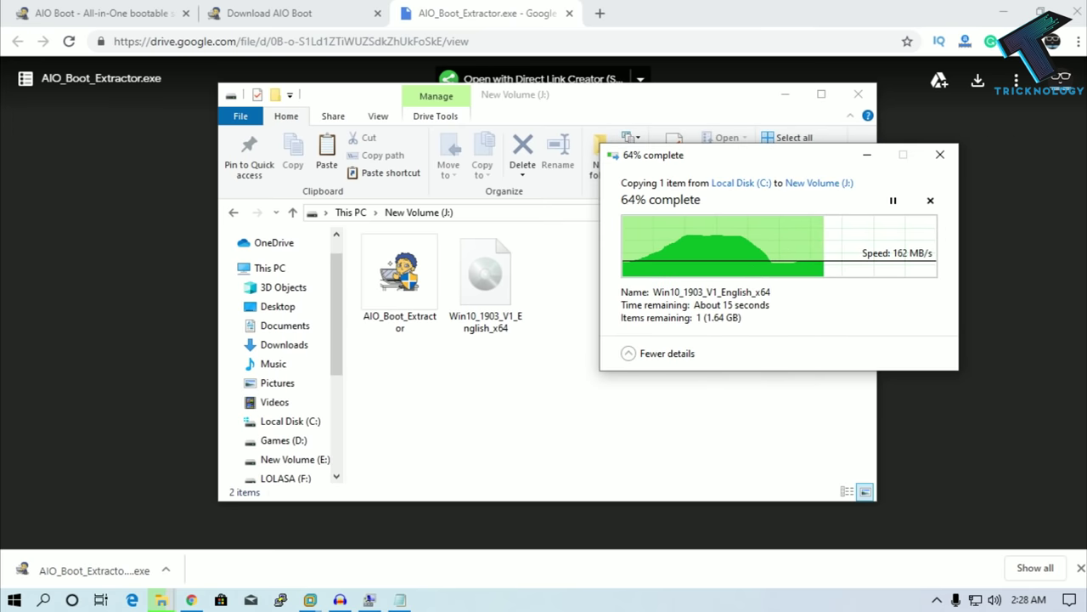
pyautogui.click(1003, 12)
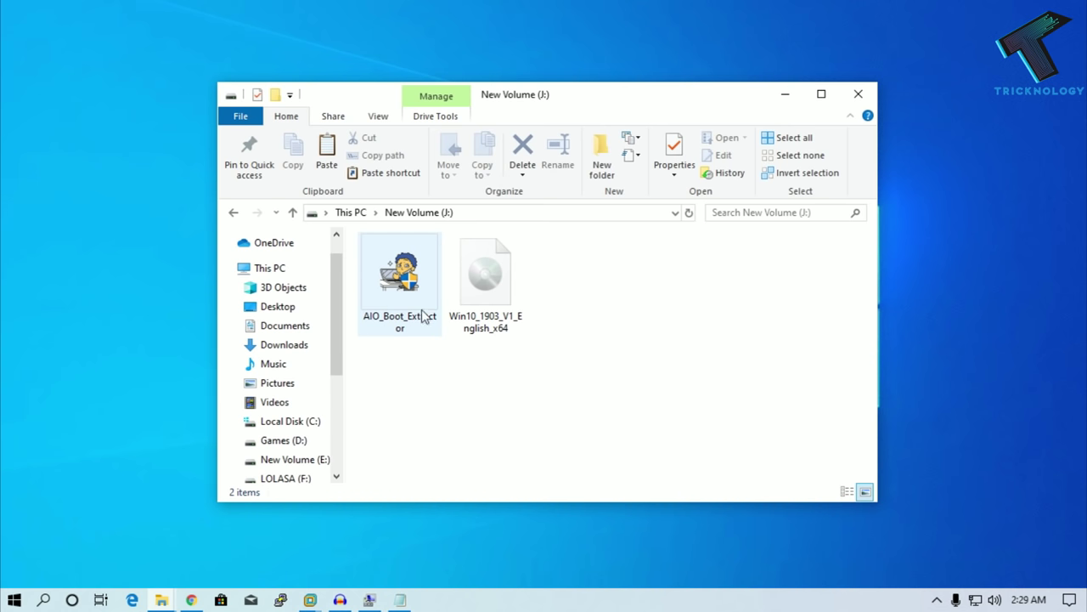
# Run AIO_Boot_Extractor from New Volume (J:) with permission to make changes, and place its window in front of the folder window.
pyautogui.click(404, 295)
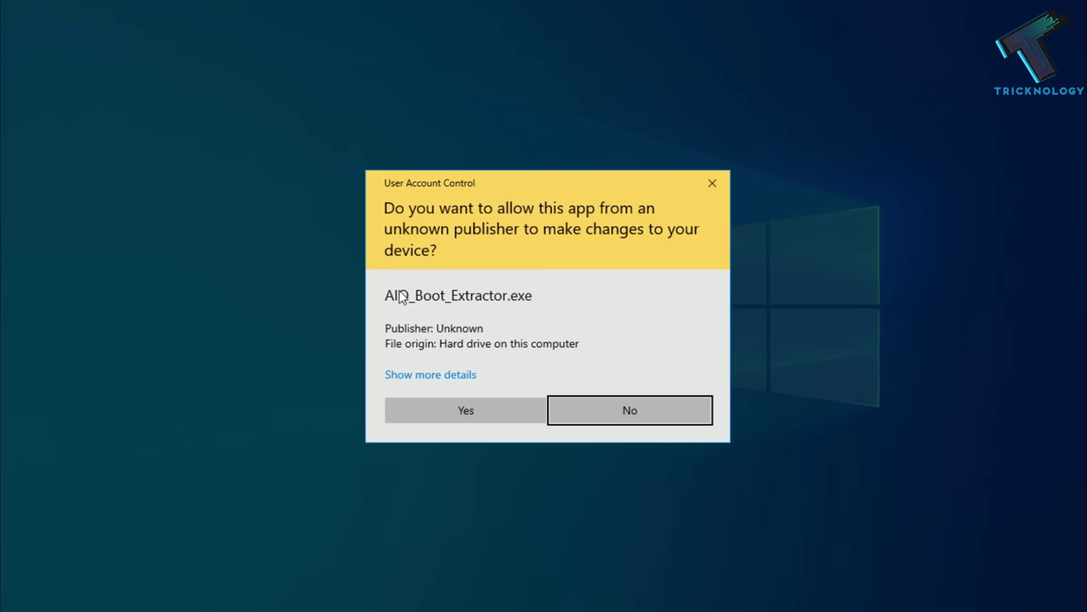
pyautogui.click(448, 405)
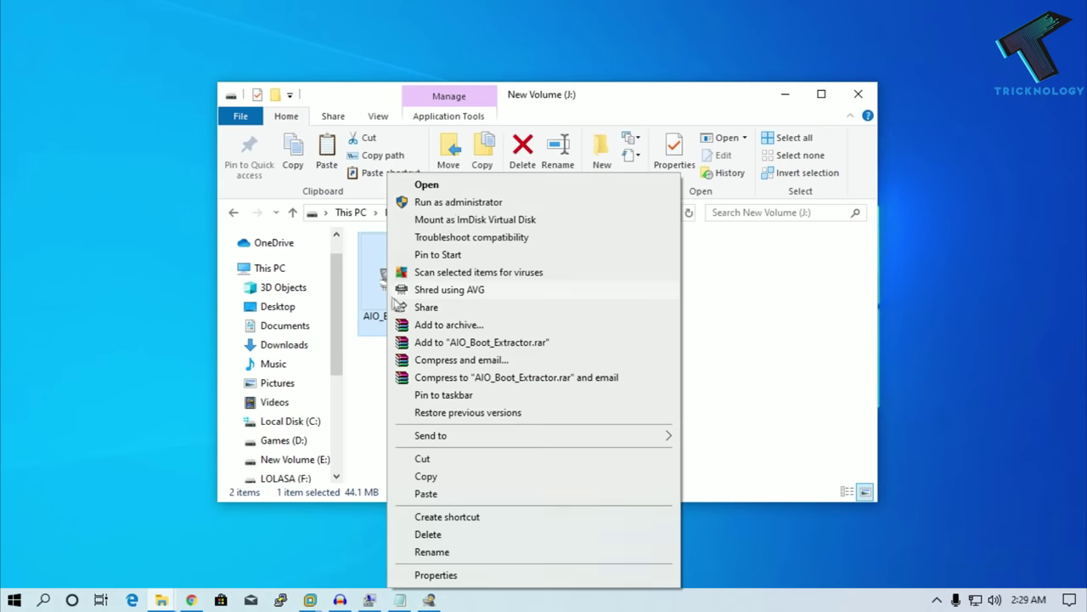
pyautogui.moveTo(619, 97); pyautogui.dragTo(954, 100)
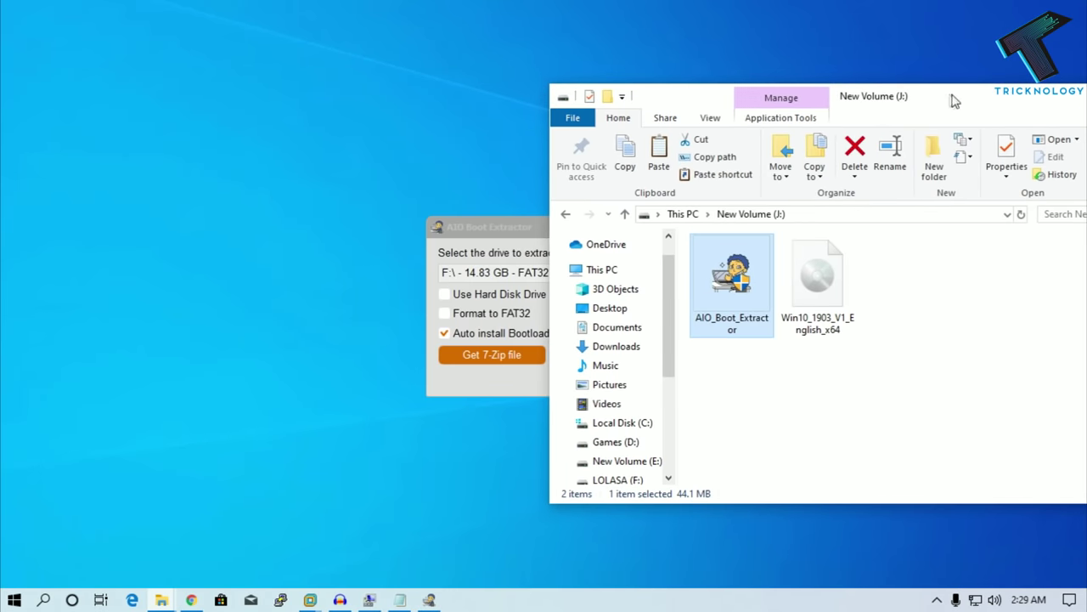
pyautogui.moveTo(498, 233); pyautogui.dragTo(226, 234)
pyautogui.moveTo(685, 107); pyautogui.dragTo(414, 85)
pyautogui.click(225, 220)
pyautogui.moveTo(265, 219); pyautogui.dragTo(417, 197)
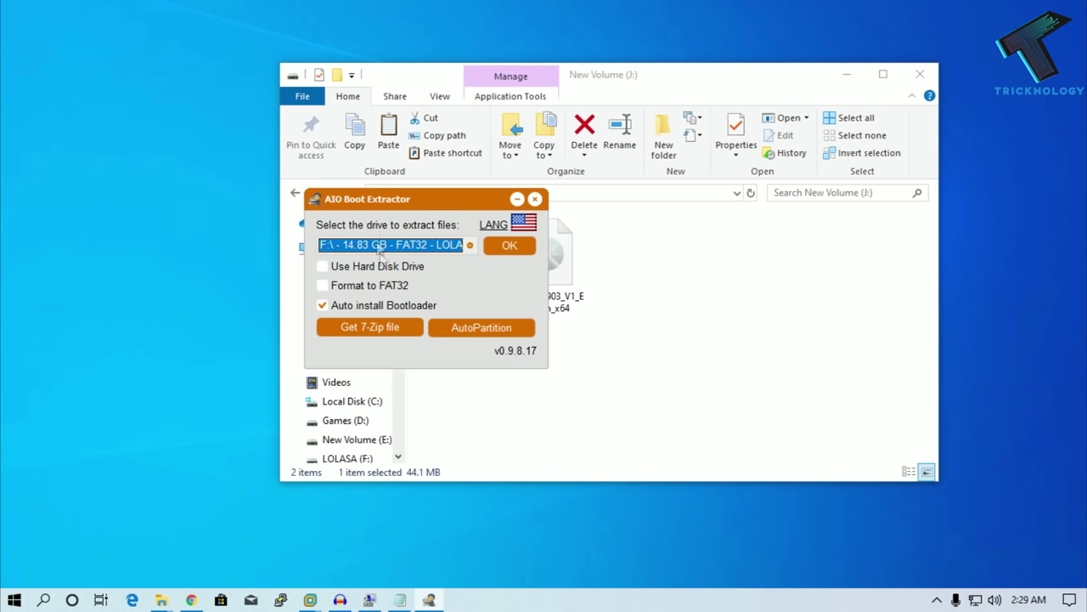
# Set the extractor's language to English and check which removable drives are offered for extraction.
pyautogui.click(494, 227)
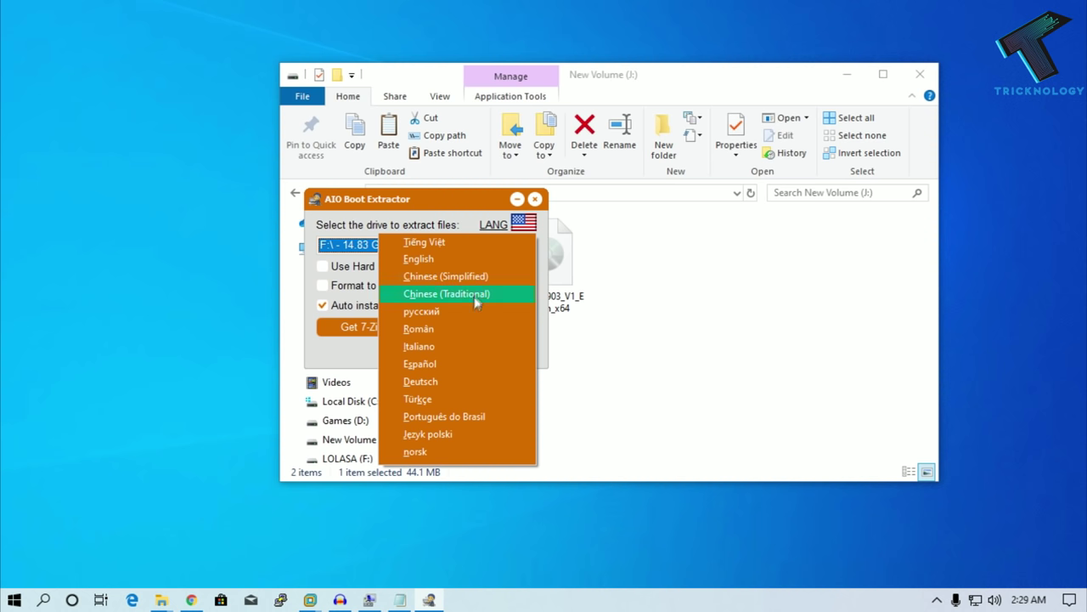
pyautogui.click(435, 261)
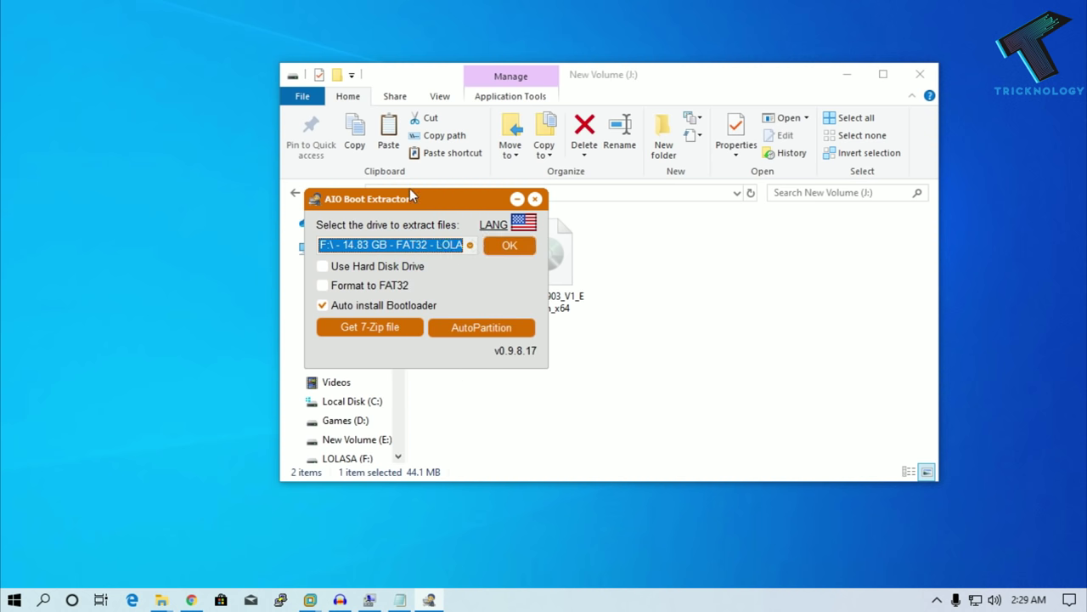
pyautogui.click(520, 249)
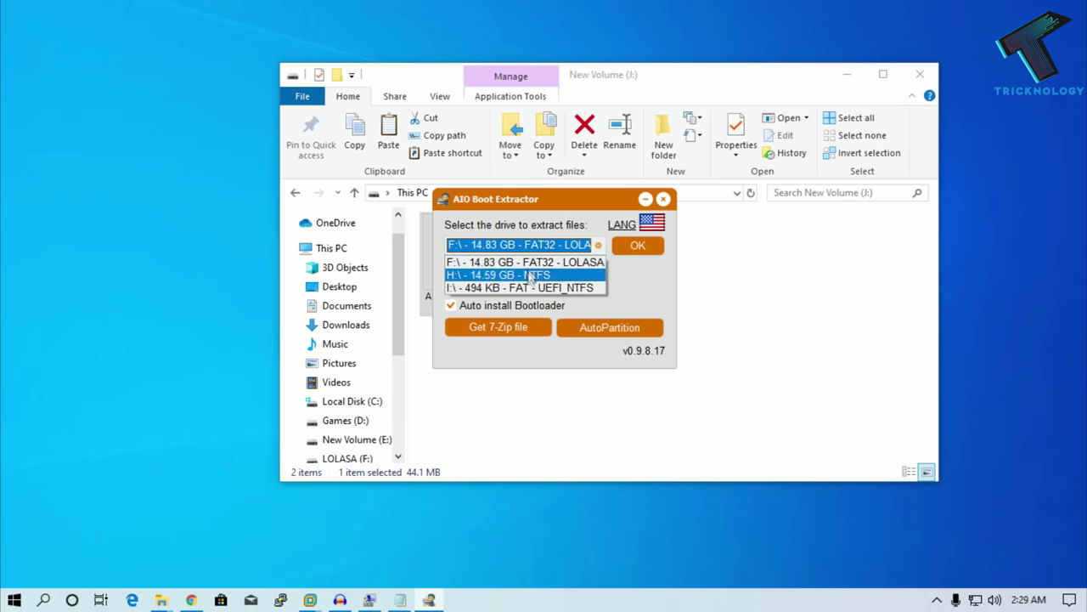
pyautogui.click(648, 296)
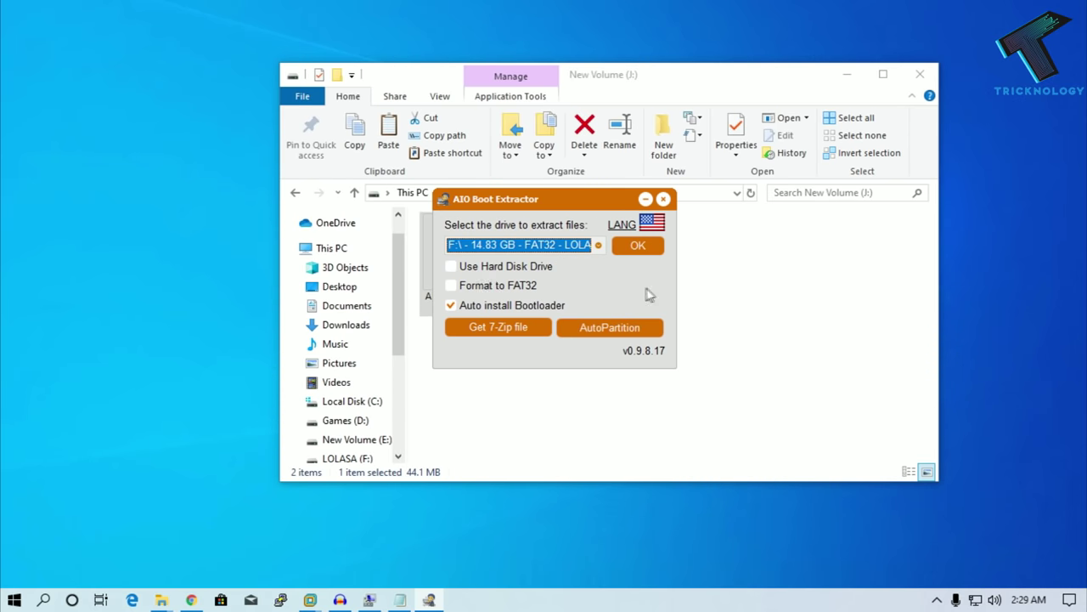
# Enable Use Hard Disk Drive and select the 71.21 GB NTFS drive J:\ as the extraction target.
pyautogui.click(462, 268)
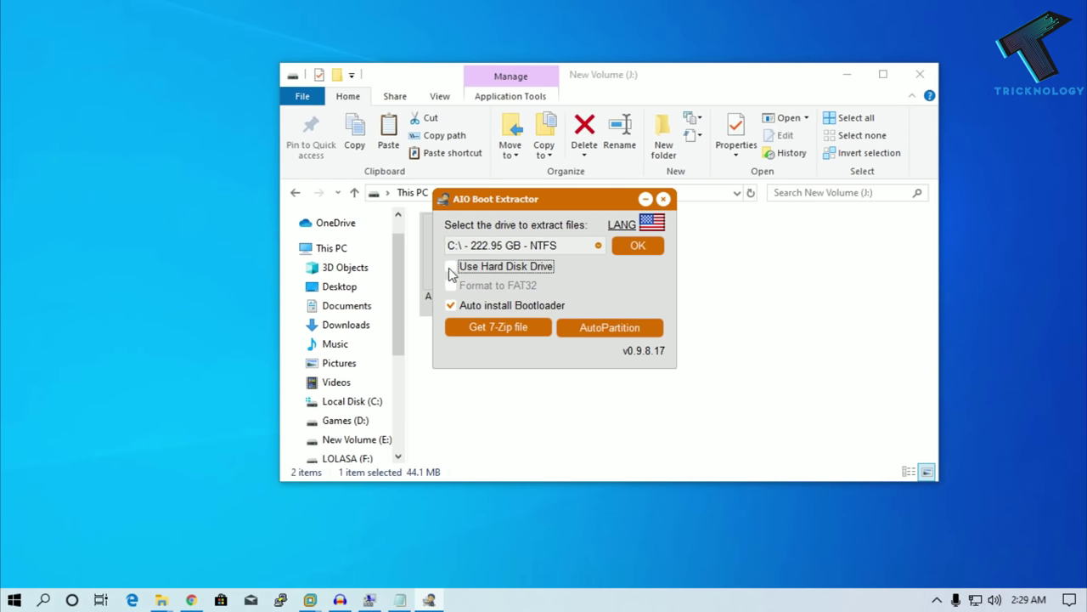
pyautogui.click(451, 268)
pyautogui.click(552, 246)
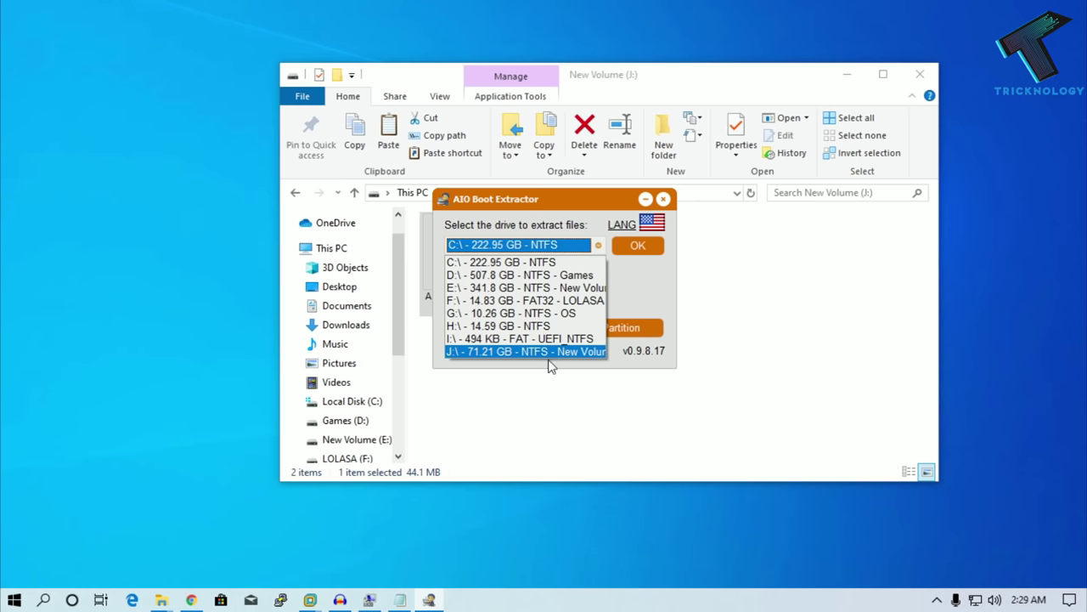
pyautogui.click(569, 245)
pyautogui.click(595, 245)
pyautogui.click(510, 351)
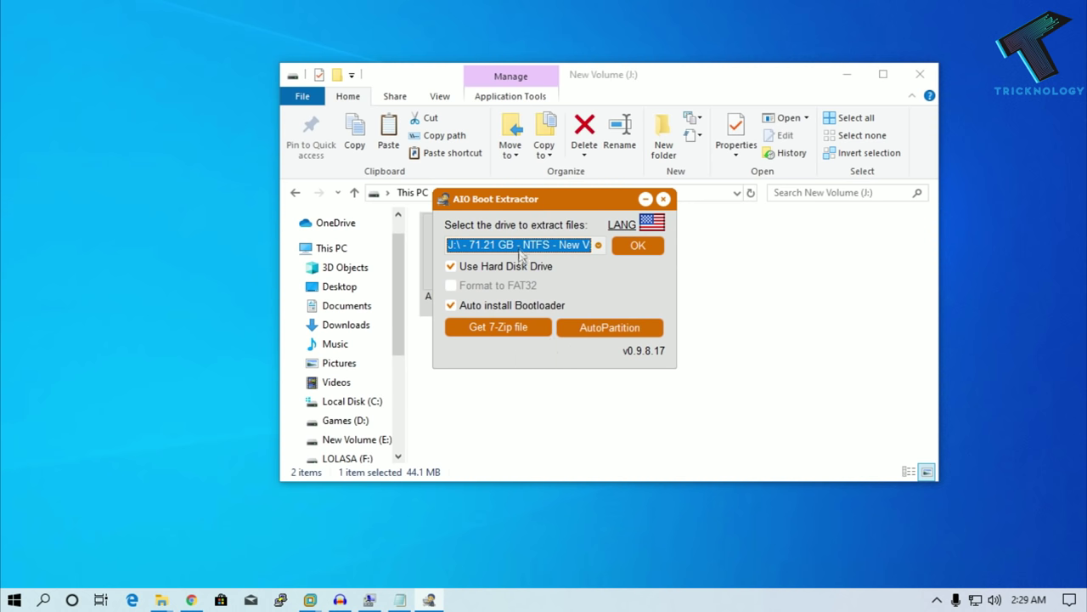
# Extract the AIO Boot files to drive J: and bring the AIO Boot Creator window in front of the folder window.
pyautogui.moveTo(508, 198); pyautogui.dragTo(749, 196)
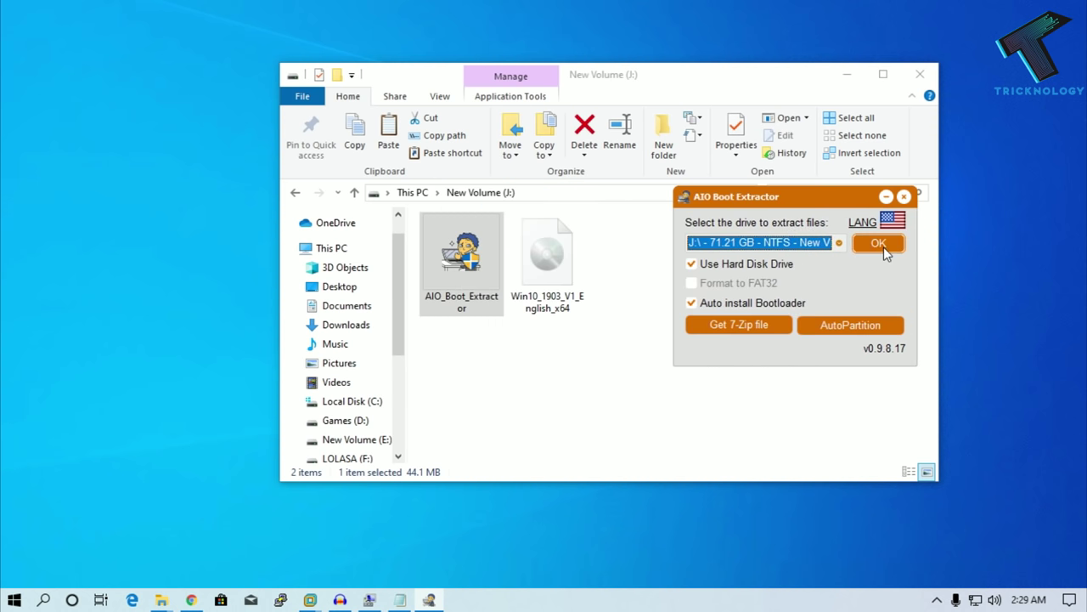
pyautogui.click(878, 244)
pyautogui.moveTo(767, 200); pyautogui.dragTo(754, 202)
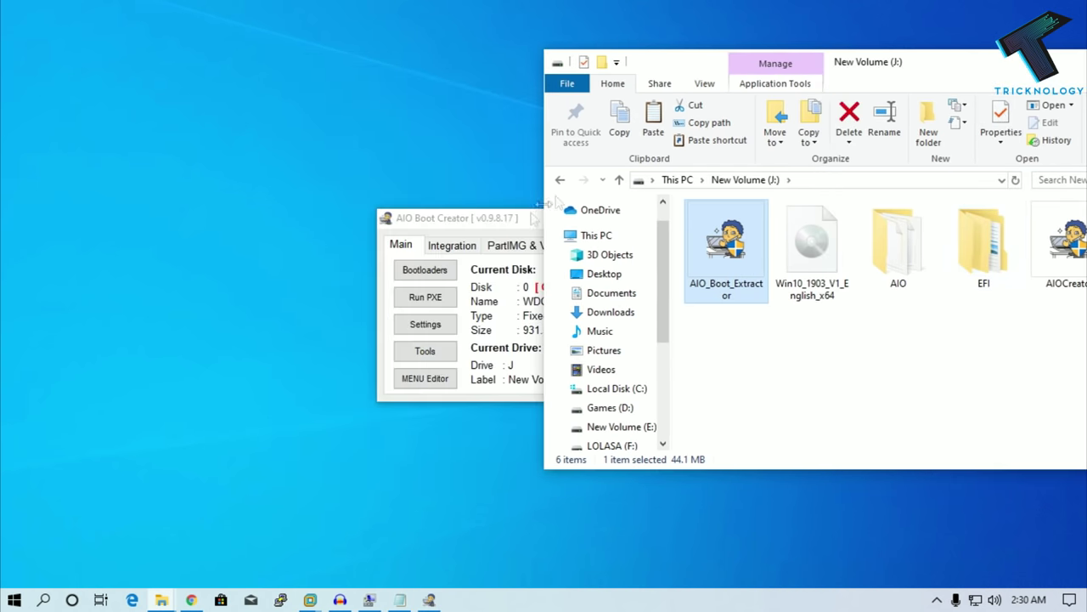
pyautogui.moveTo(463, 214); pyautogui.dragTo(203, 136)
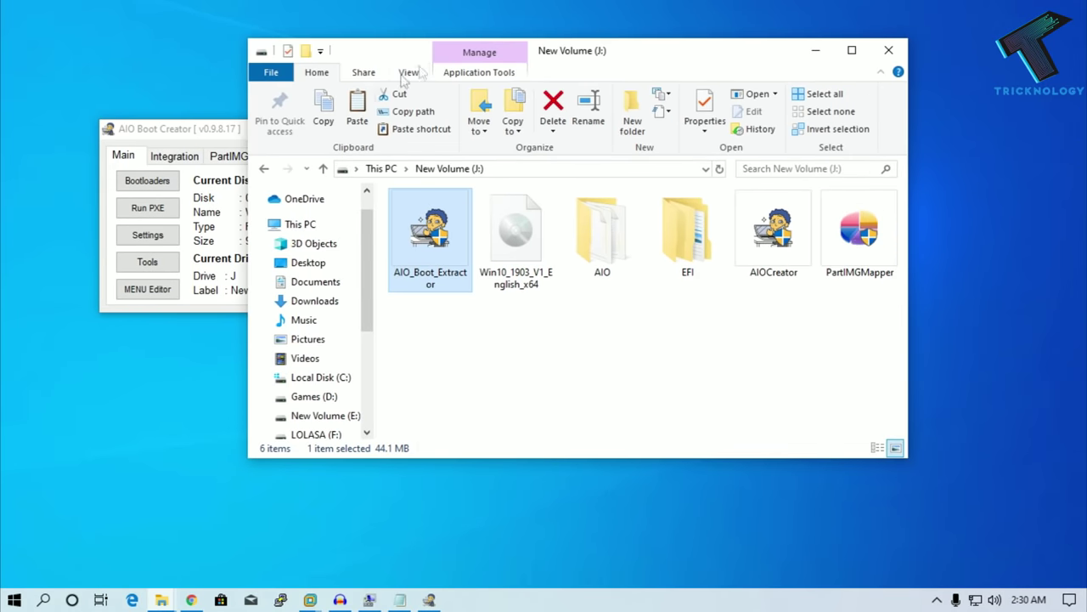
pyautogui.click(202, 136)
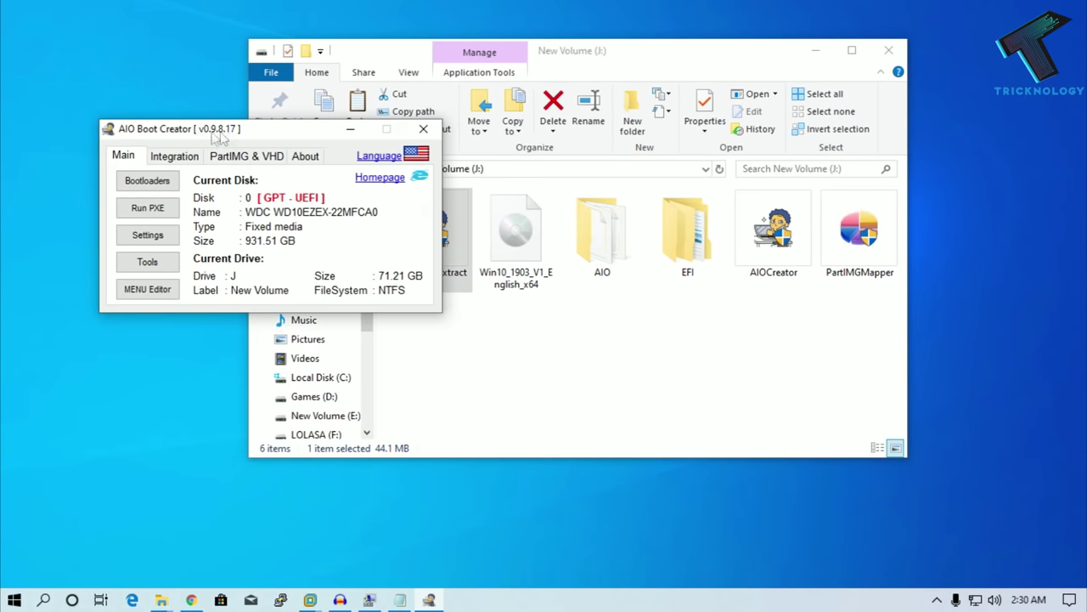
pyautogui.moveTo(204, 138); pyautogui.dragTo(260, 128)
# Open the Integration settings in AIO Boot Creator and choose Windows as the pack.
pyautogui.click(226, 151)
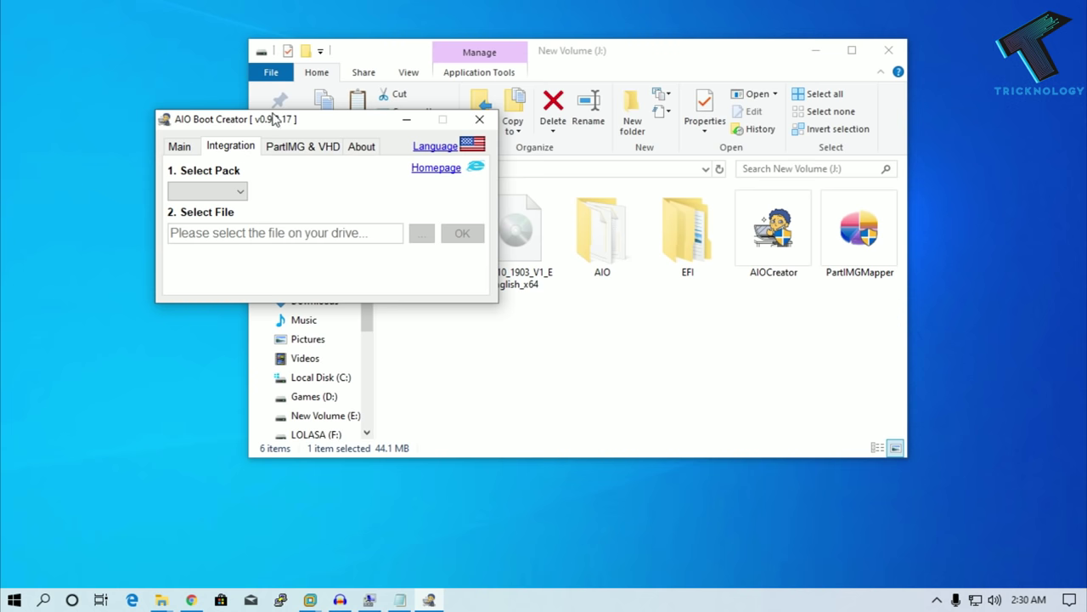
pyautogui.moveTo(281, 119); pyautogui.dragTo(269, 108)
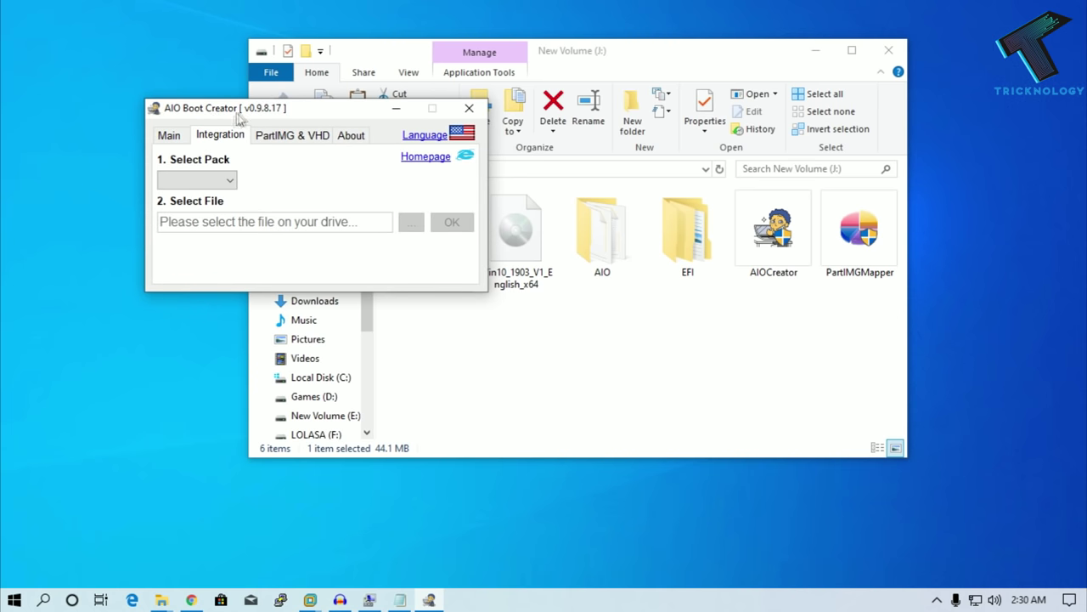
pyautogui.click(228, 180)
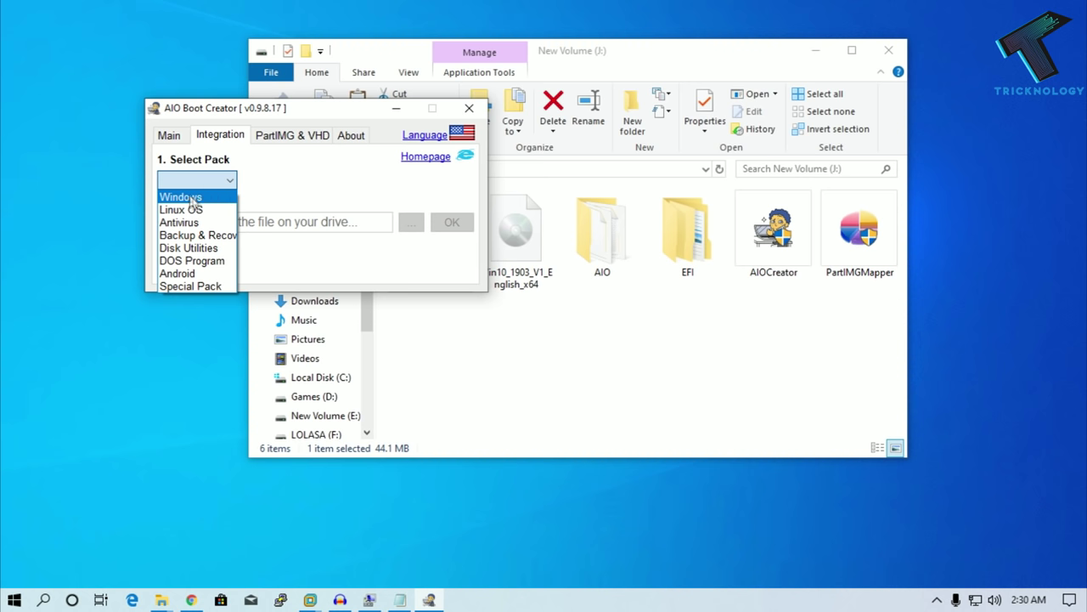
pyautogui.click(194, 200)
# Try Linux OS as the integration pack and switch the selection back to Windows.
pyautogui.click(201, 180)
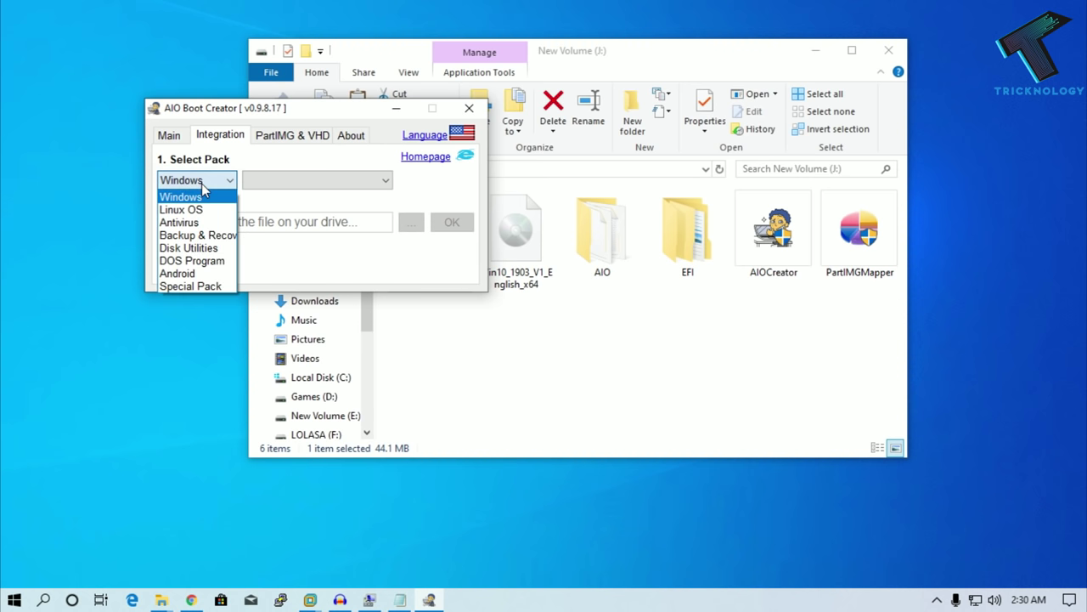
pyautogui.click(193, 209)
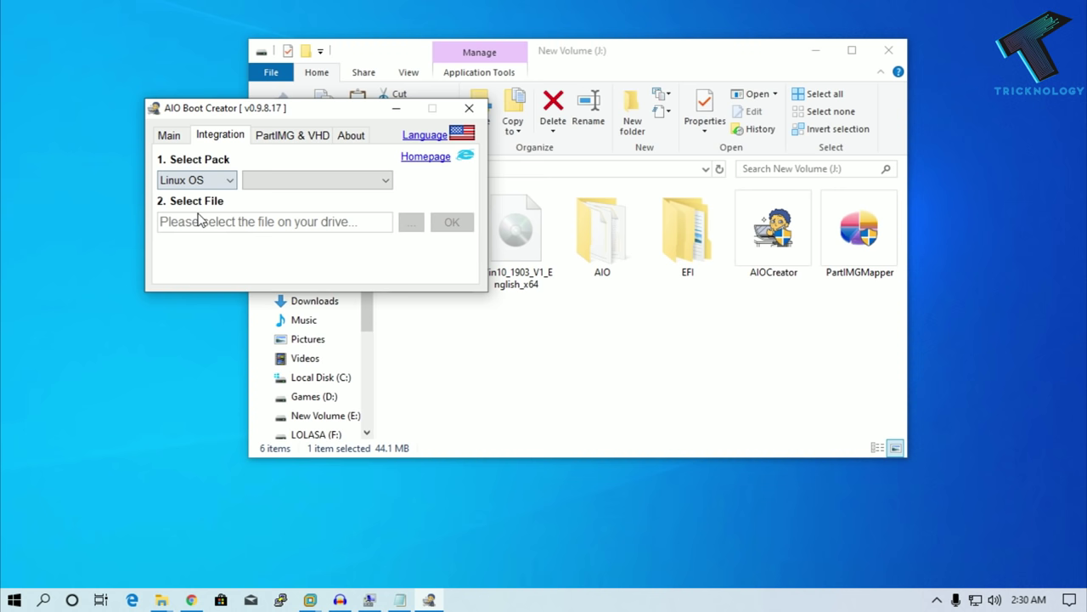
pyautogui.click(264, 189)
pyautogui.click(200, 180)
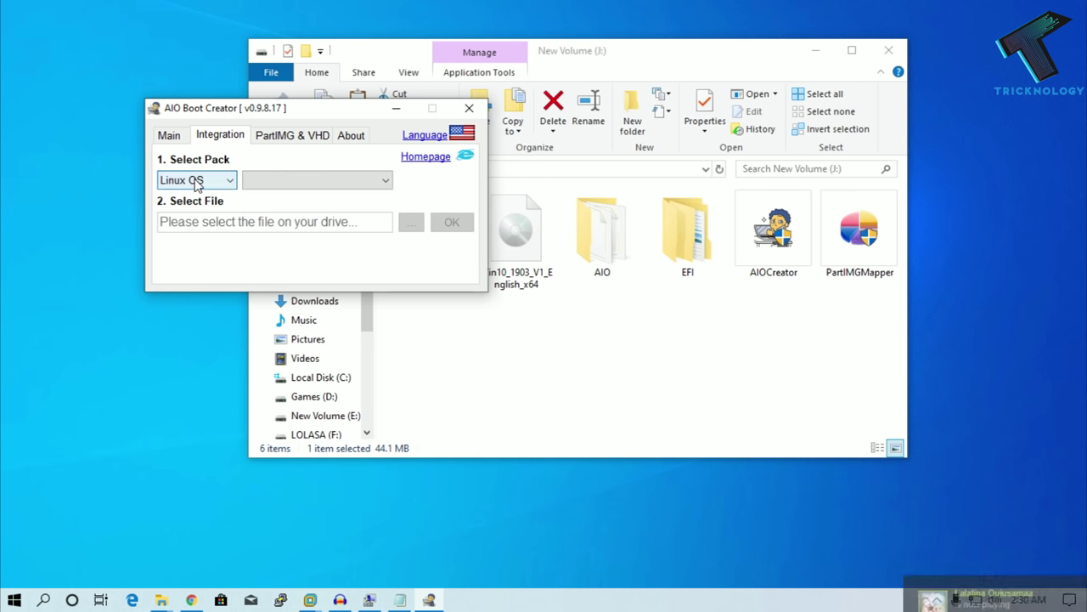
pyautogui.click(201, 180)
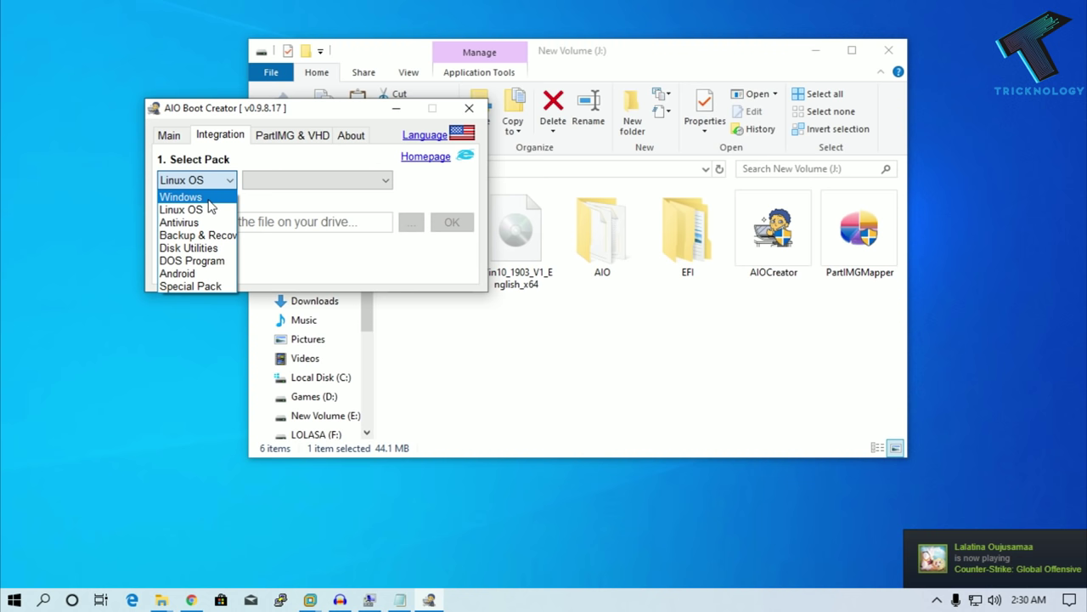
pyautogui.click(203, 198)
pyautogui.click(201, 180)
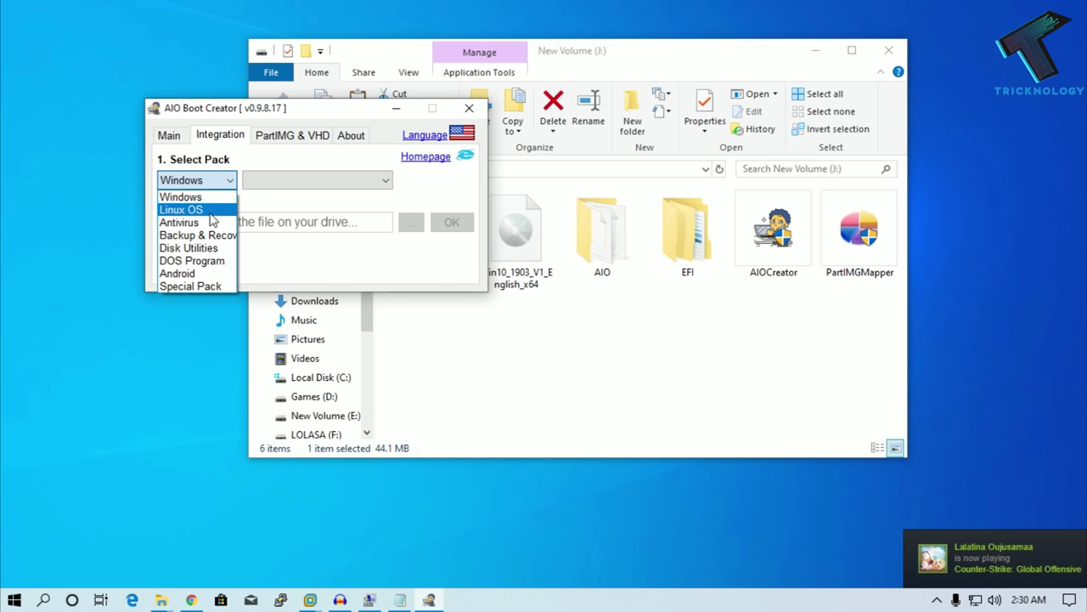
pyautogui.click(195, 196)
# Choose Windows 7/8.1/10/Server Setup as the Windows pack type and move the window clear of the ISO file.
pyautogui.click(287, 182)
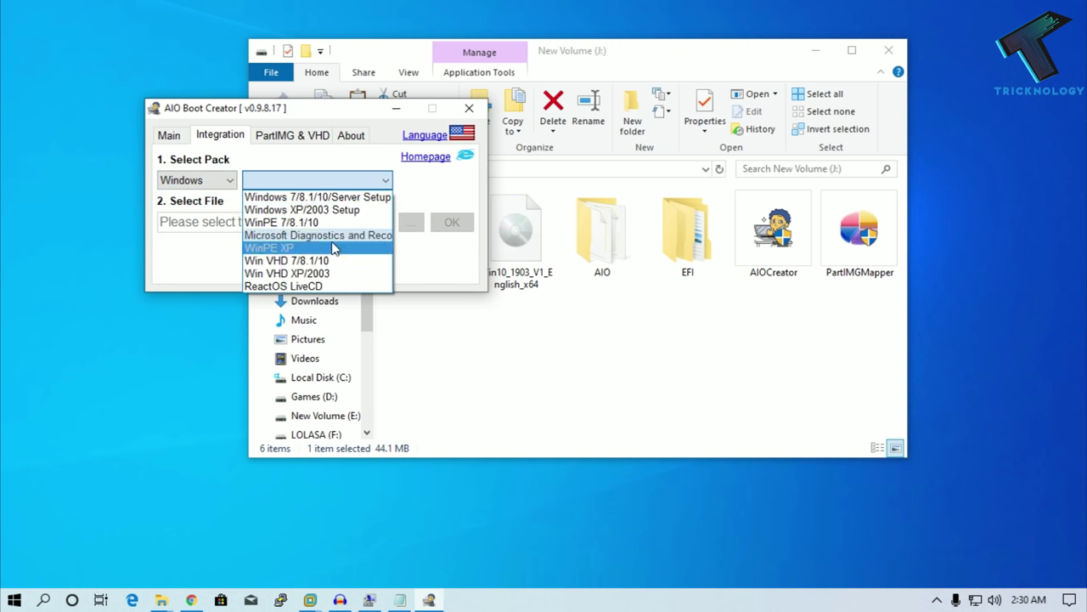
pyautogui.click(352, 199)
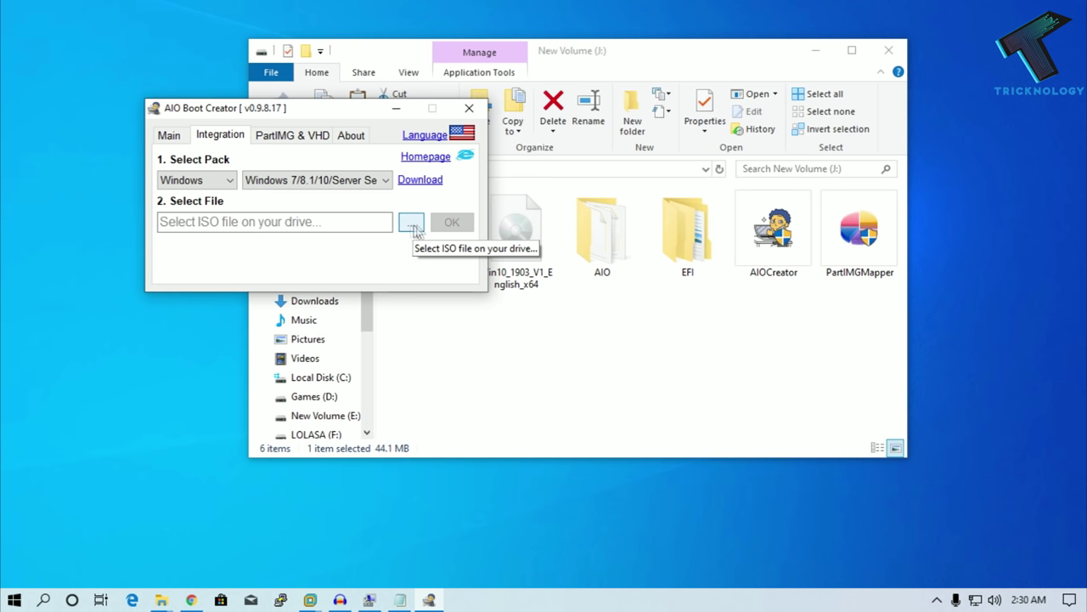
pyautogui.moveTo(371, 115); pyautogui.dragTo(325, 110)
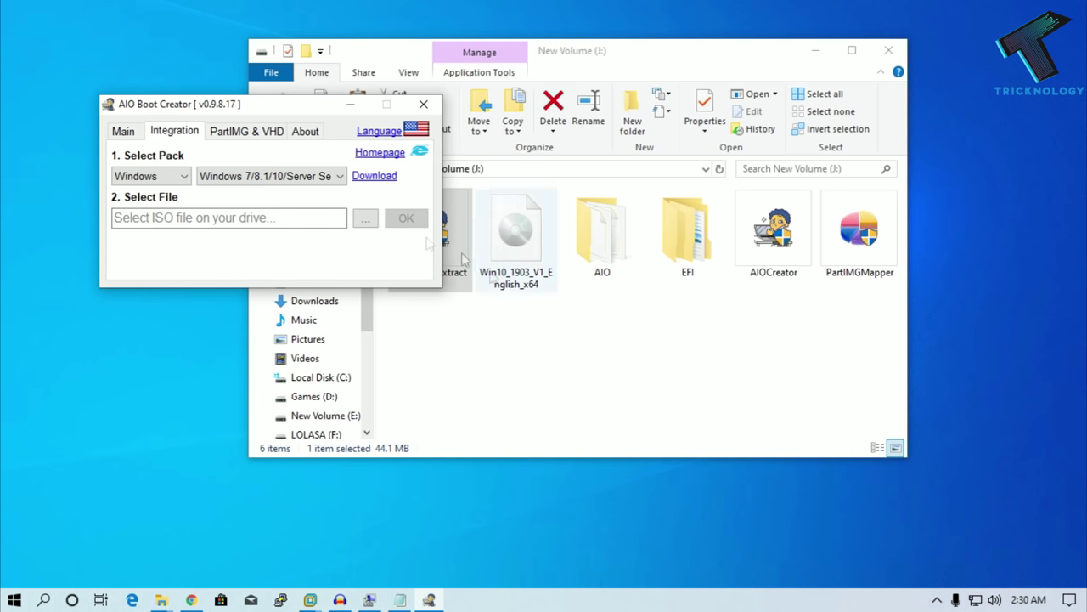
# Select Win10_1903_V1_English_x64 on New Volume (J:) as the ISO file to integrate and move the AIO Boot Creator window.
pyautogui.click(364, 220)
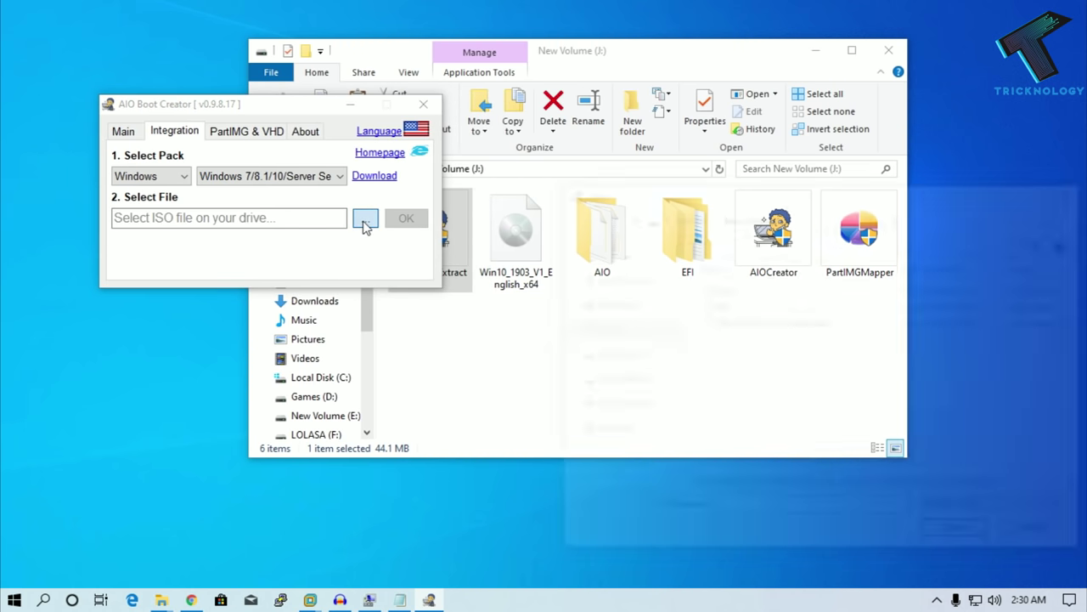
pyautogui.moveTo(892, 202); pyautogui.dragTo(891, 111)
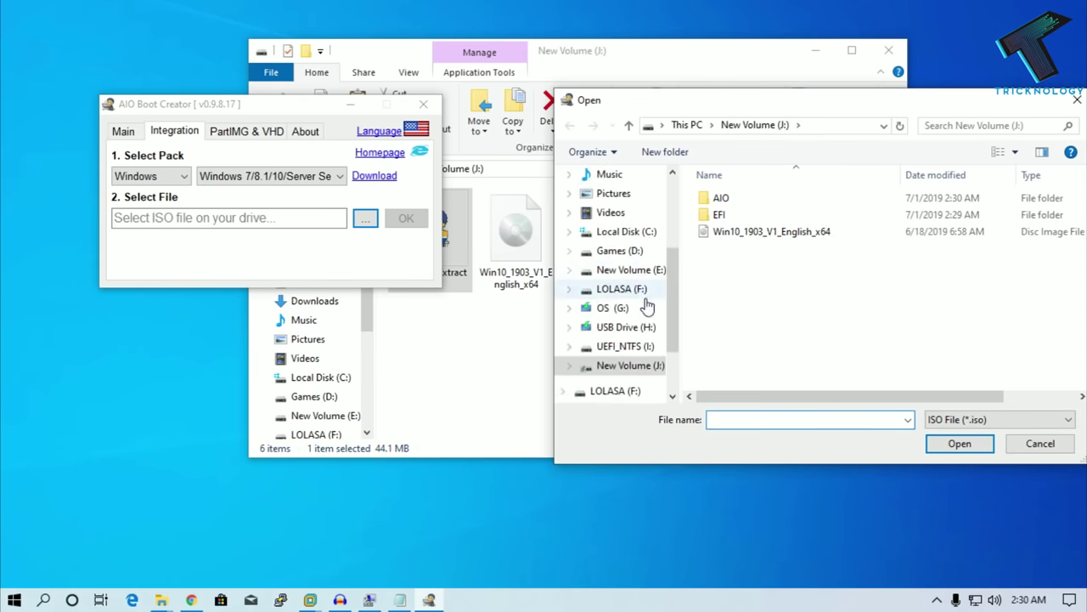
pyautogui.scroll(-1, 641, 340)
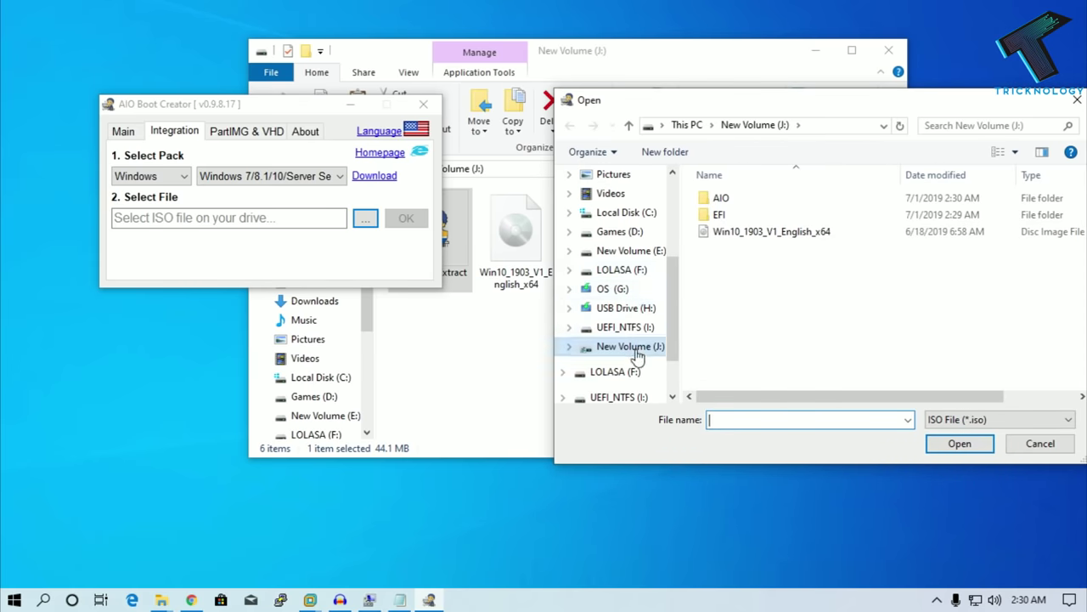
pyautogui.click(782, 232)
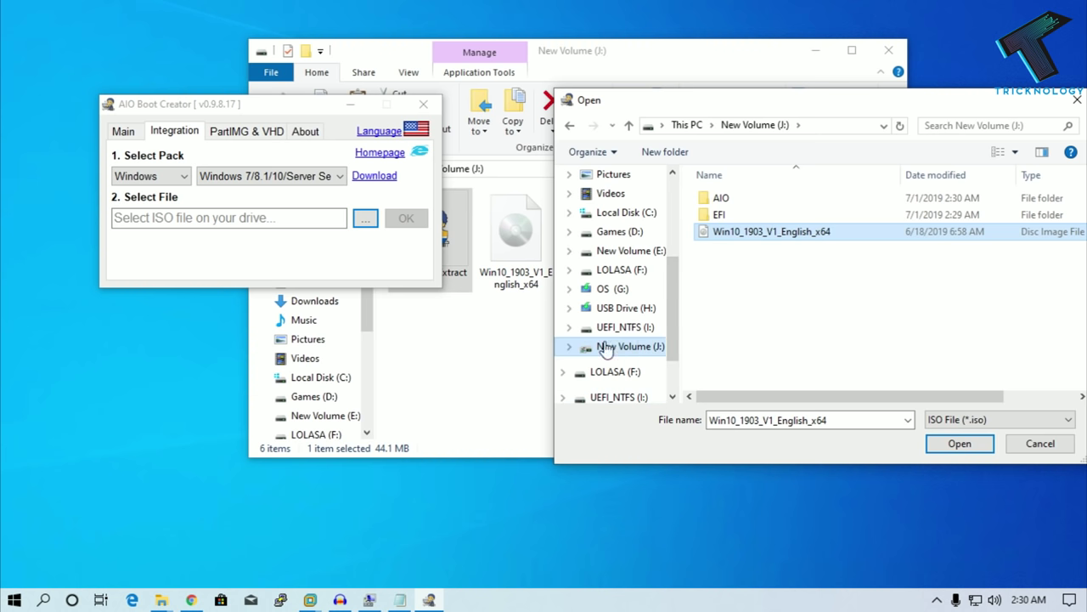
pyautogui.doubleClick(805, 238)
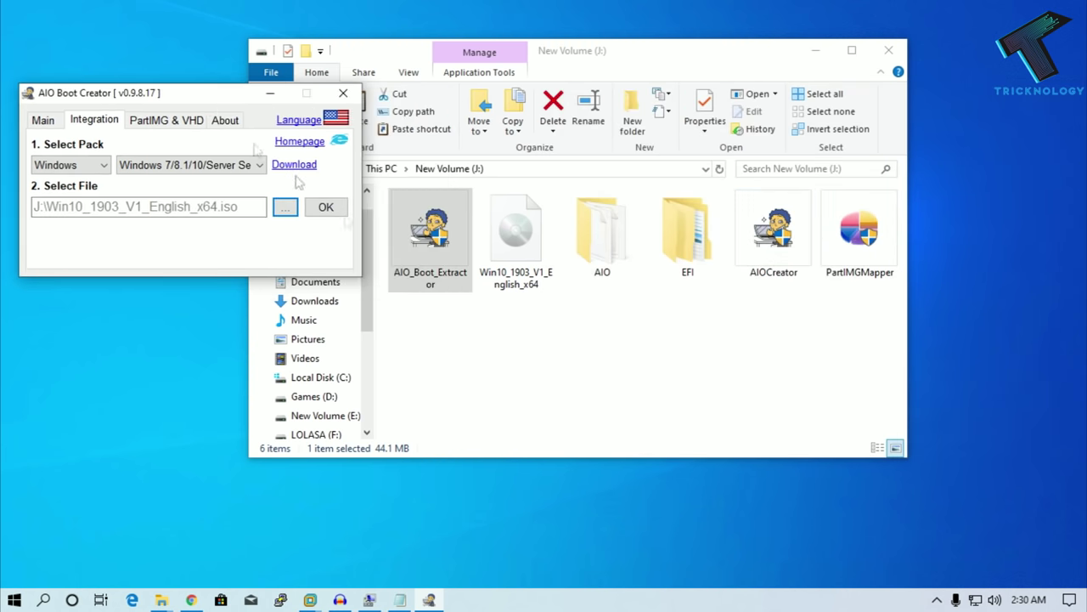
pyautogui.moveTo(151, 100); pyautogui.dragTo(331, 119)
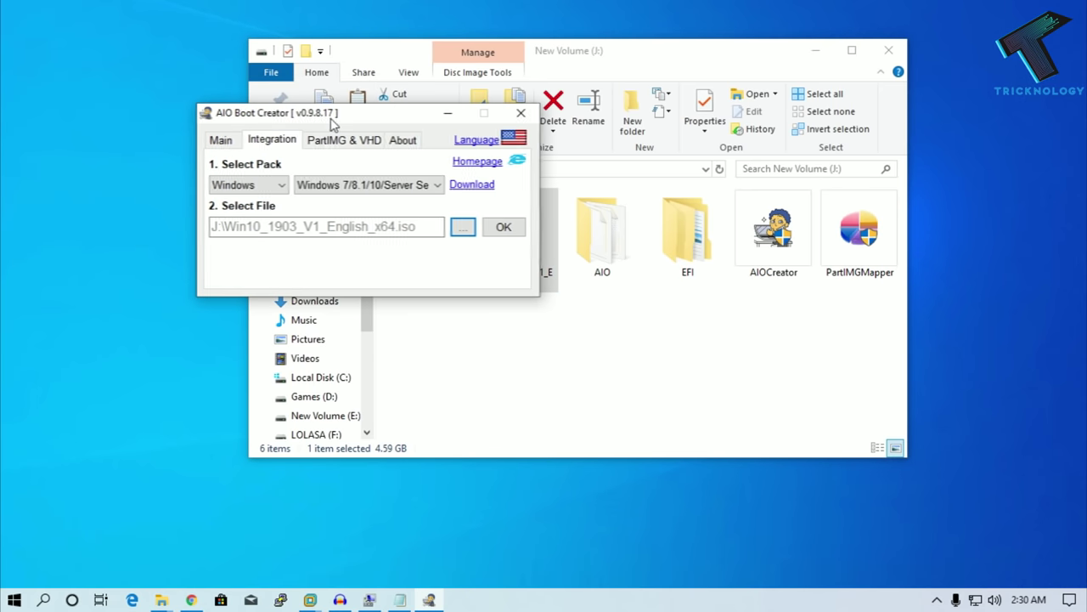
# Start integrating the ISO with "Windows 10 Network Installation" as the boot menu name.
pyautogui.click(504, 228)
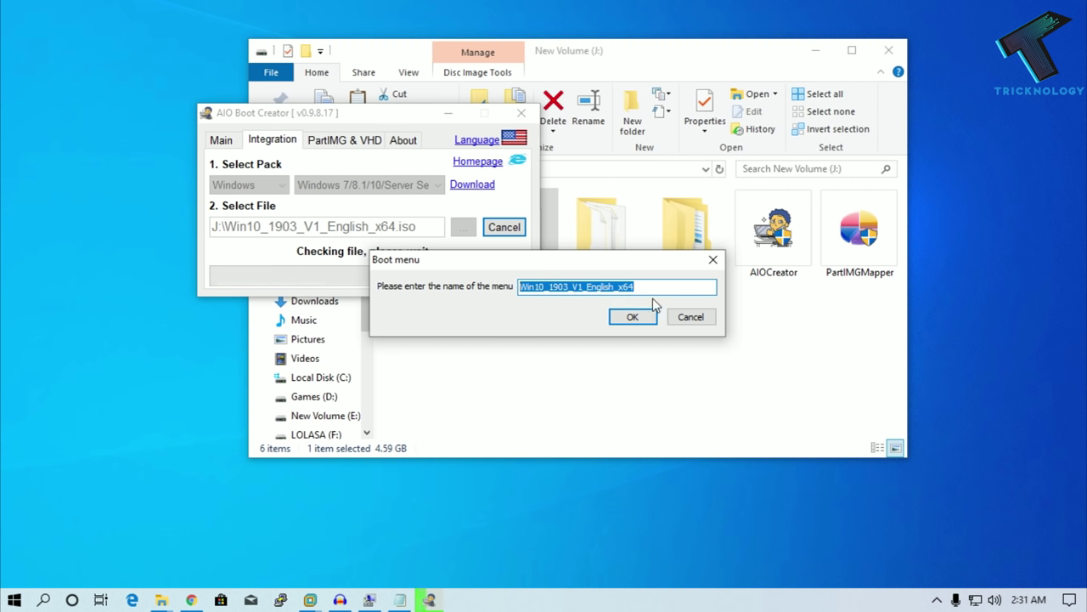
pyautogui.write('Windows 10 ')
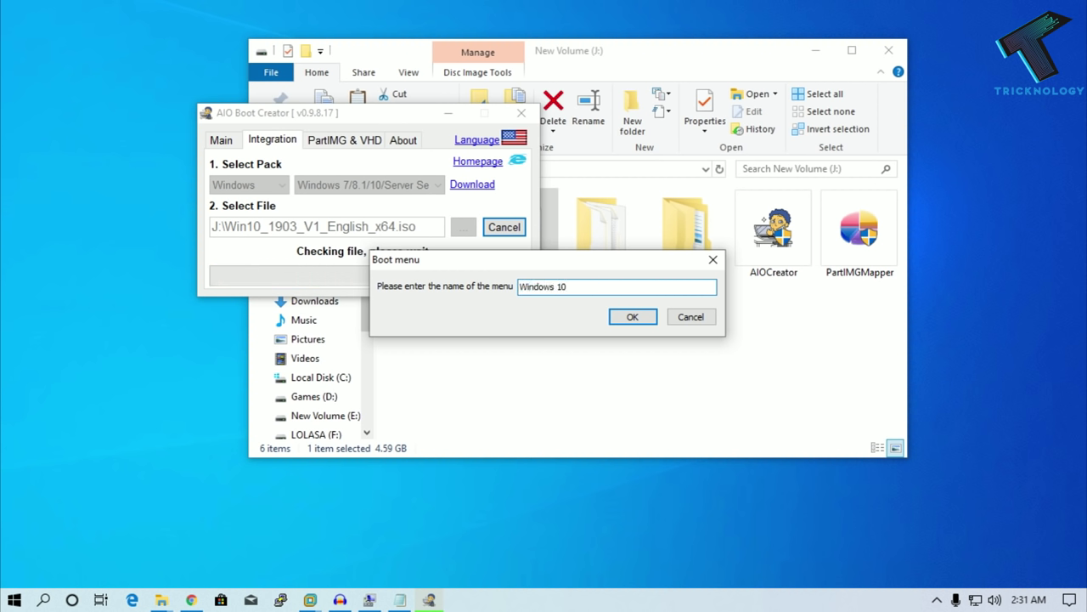
pyautogui.write('Netw')
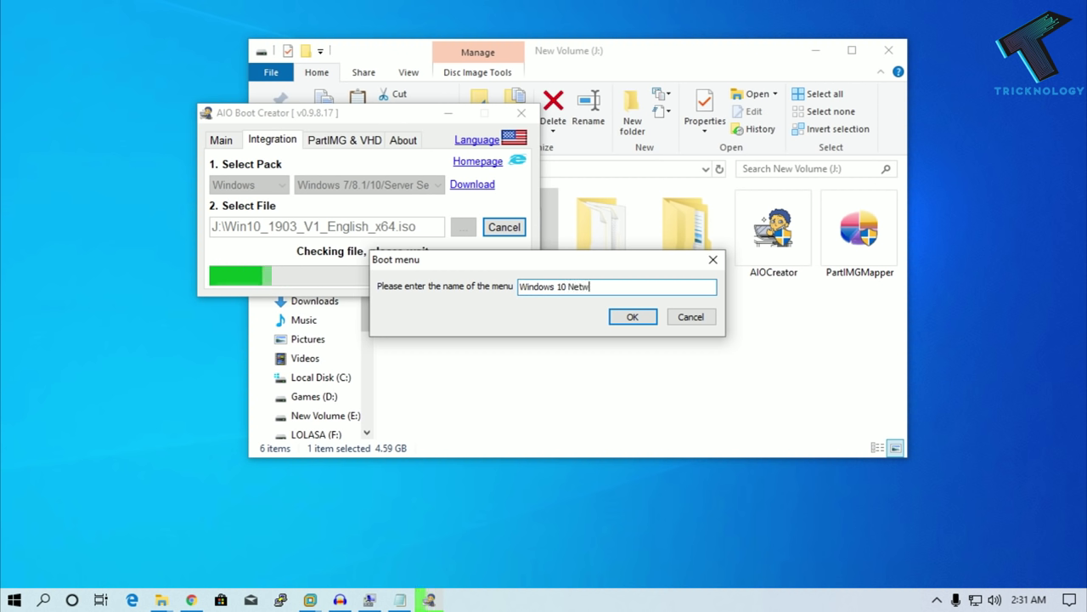
pyautogui.write('ork Installation')
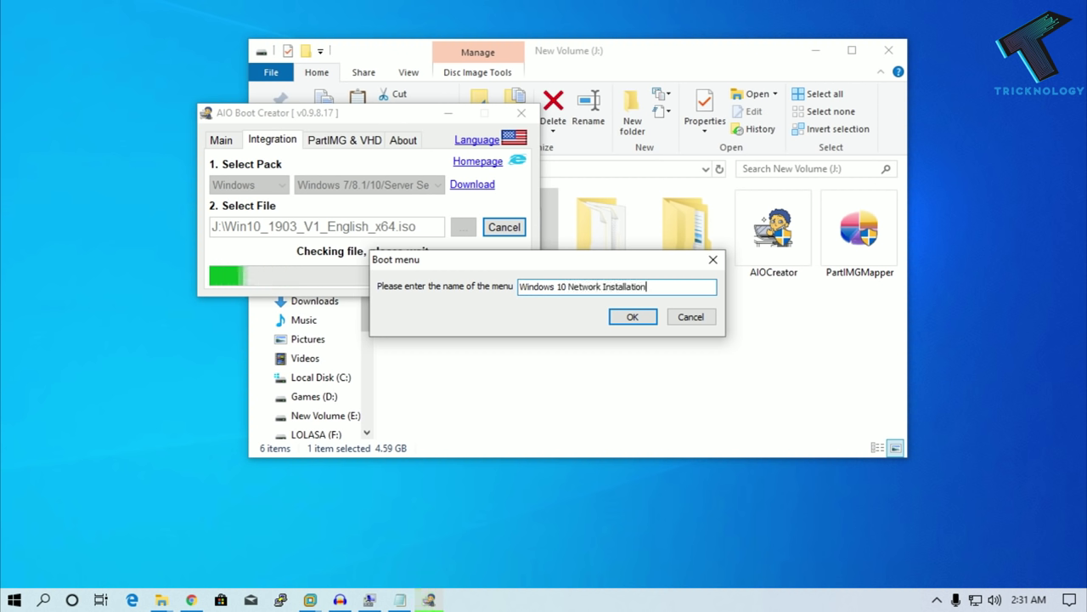
pyautogui.click(633, 317)
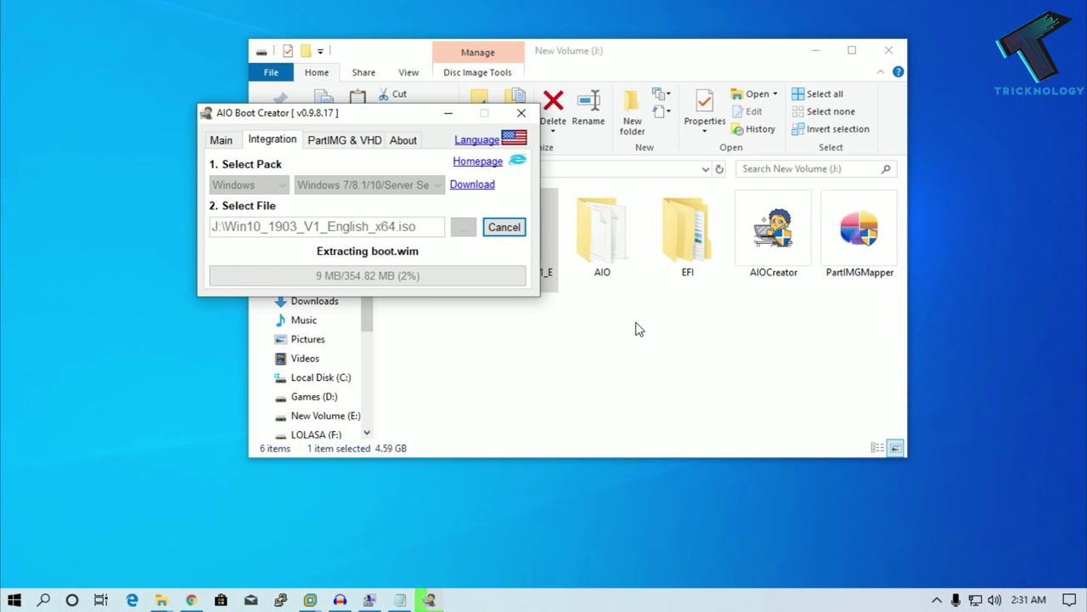
# Acknowledge the completed integration and close AIO Boot Creator.
pyautogui.moveTo(370, 113); pyautogui.dragTo(268, 106)
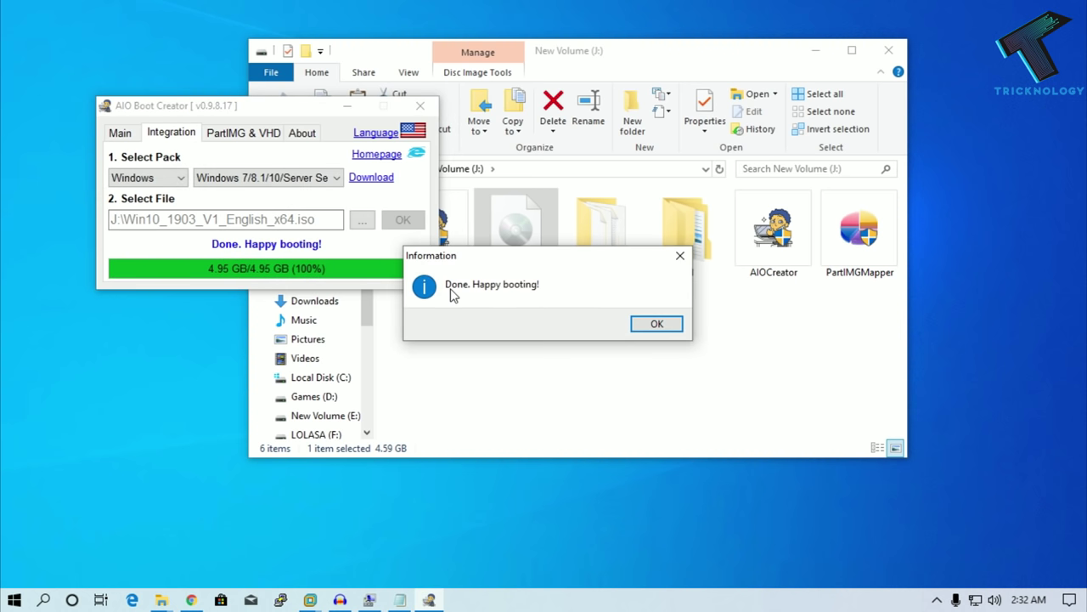
pyautogui.moveTo(526, 255); pyautogui.dragTo(354, 185)
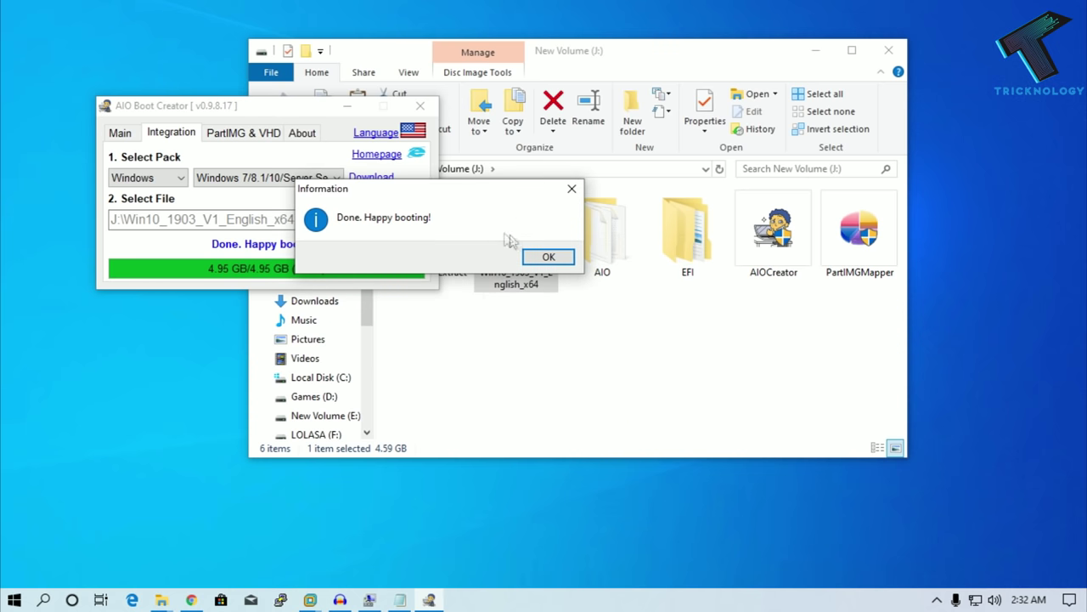
pyautogui.click(548, 257)
pyautogui.click(420, 105)
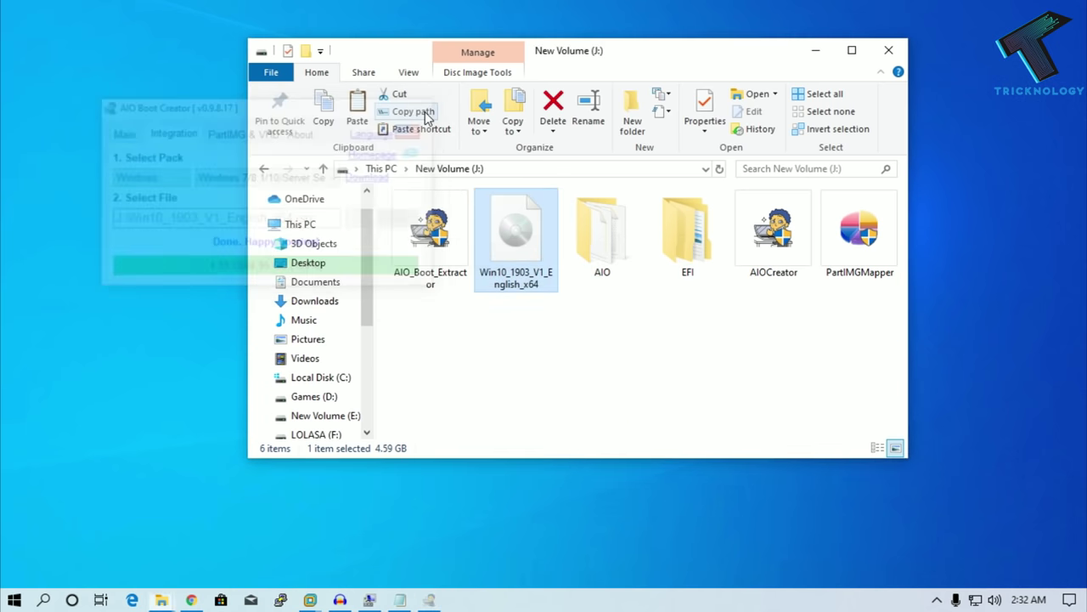
pyautogui.click(623, 402)
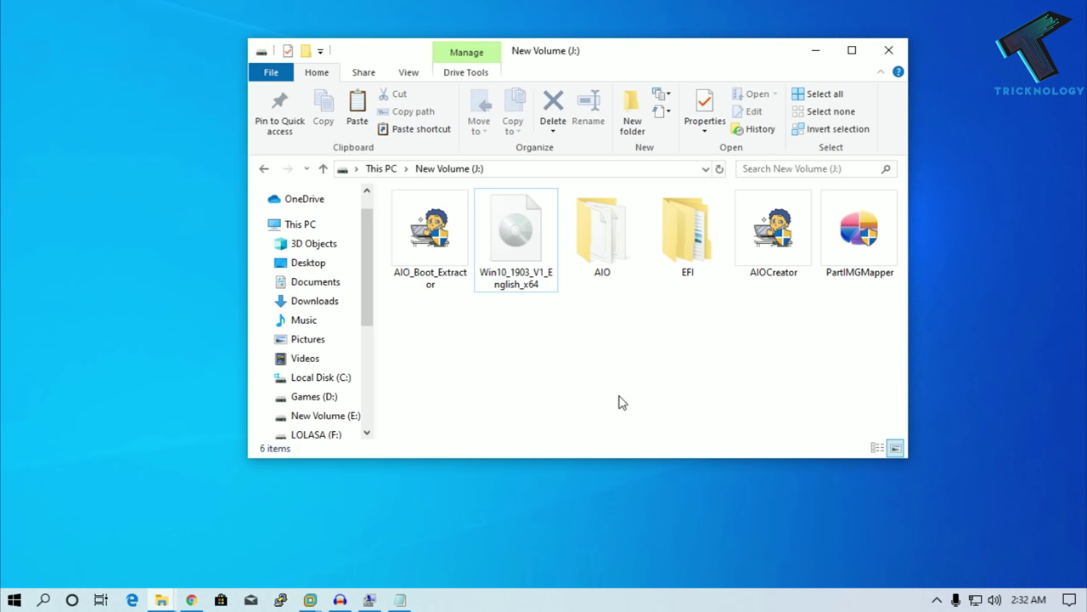
# Relaunch AIOCreator from drive J:, allow it to run, and start its PXE server.
pyautogui.doubleClick(766, 252)
pyautogui.click(455, 411)
pyautogui.moveTo(571, 223); pyautogui.dragTo(384, 183)
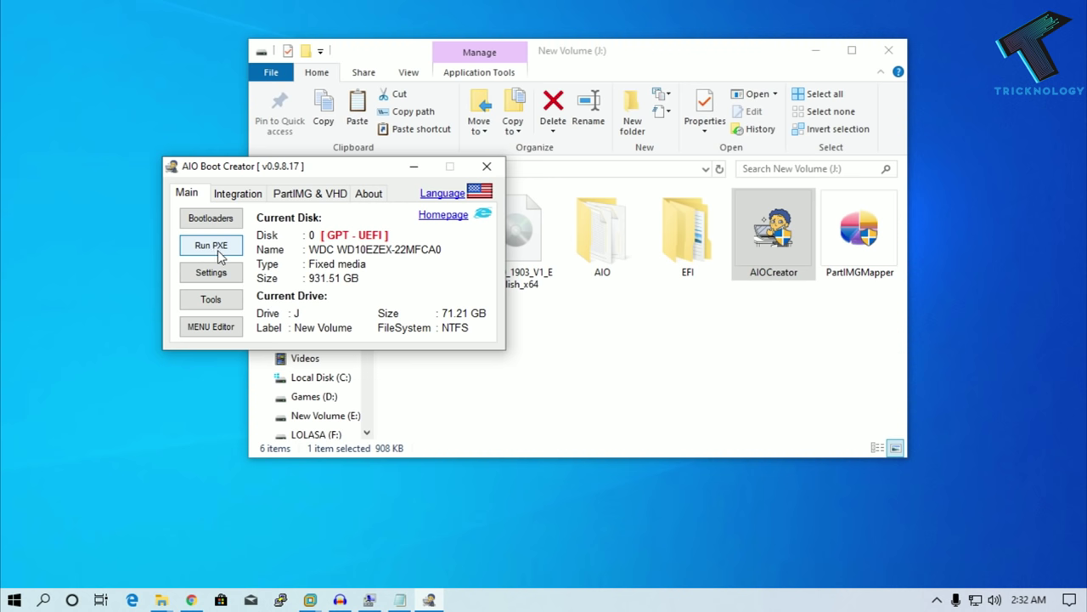
pyautogui.click(219, 247)
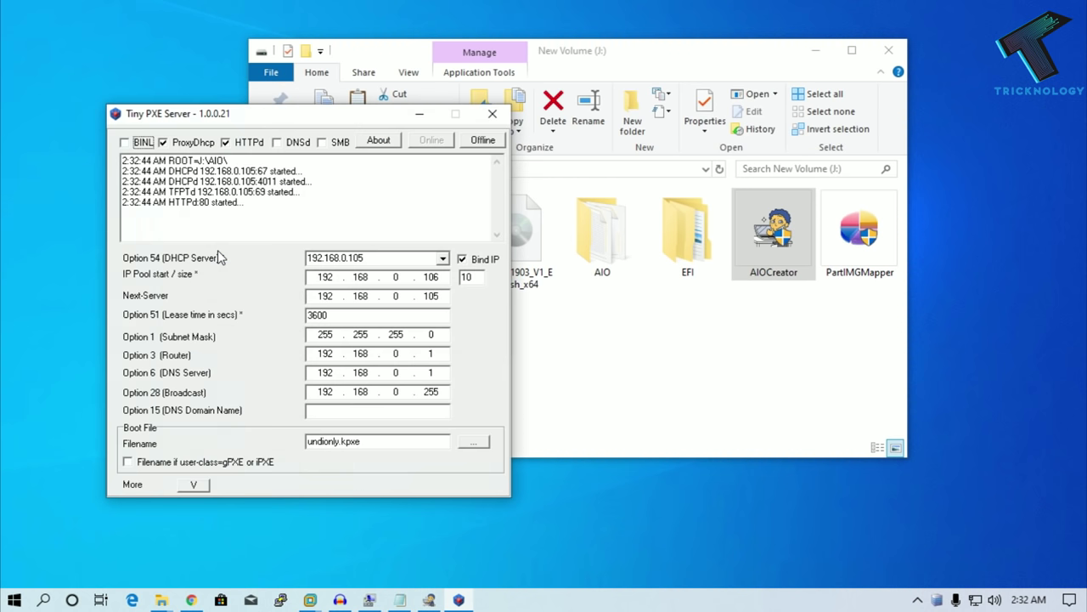
# Rearrange the Tiny PXE Server and drive J: windows and bring Tiny PXE Server to the front.
pyautogui.moveTo(312, 120); pyautogui.dragTo(310, 81)
pyautogui.moveTo(612, 58); pyautogui.dragTo(755, 45)
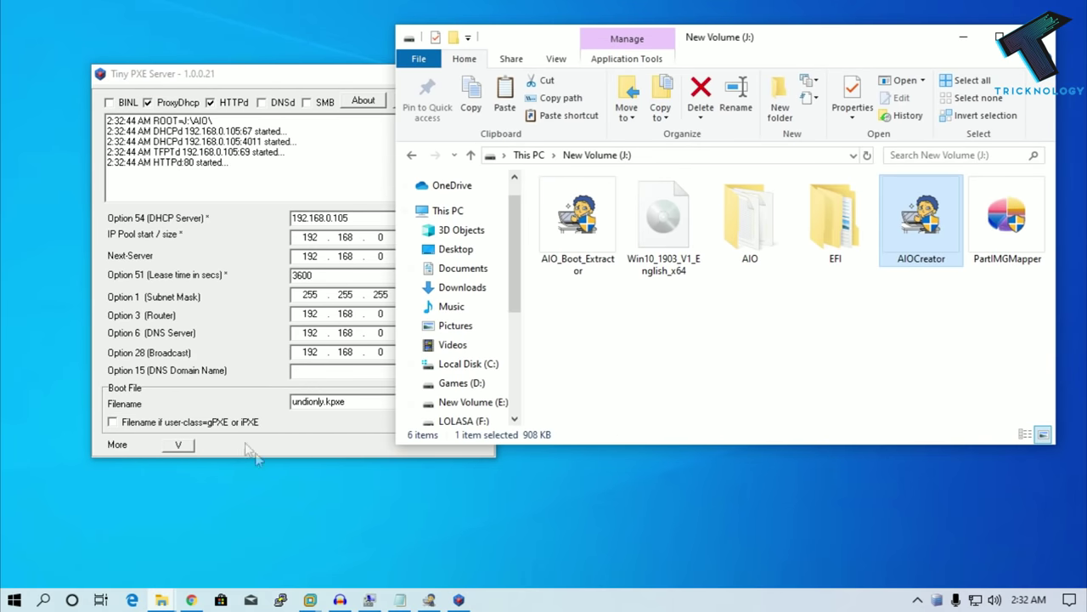
pyautogui.click(234, 187)
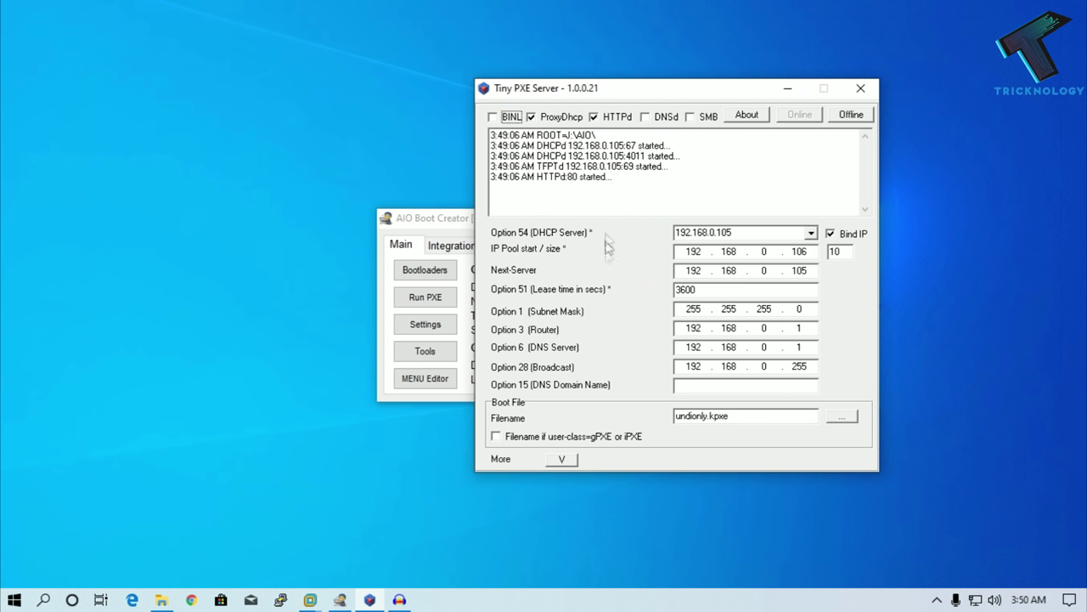
# Open the sharing properties of New Volume (J:) in File Explorer and go from there to the advanced sharing settings.
pyautogui.click(161, 600)
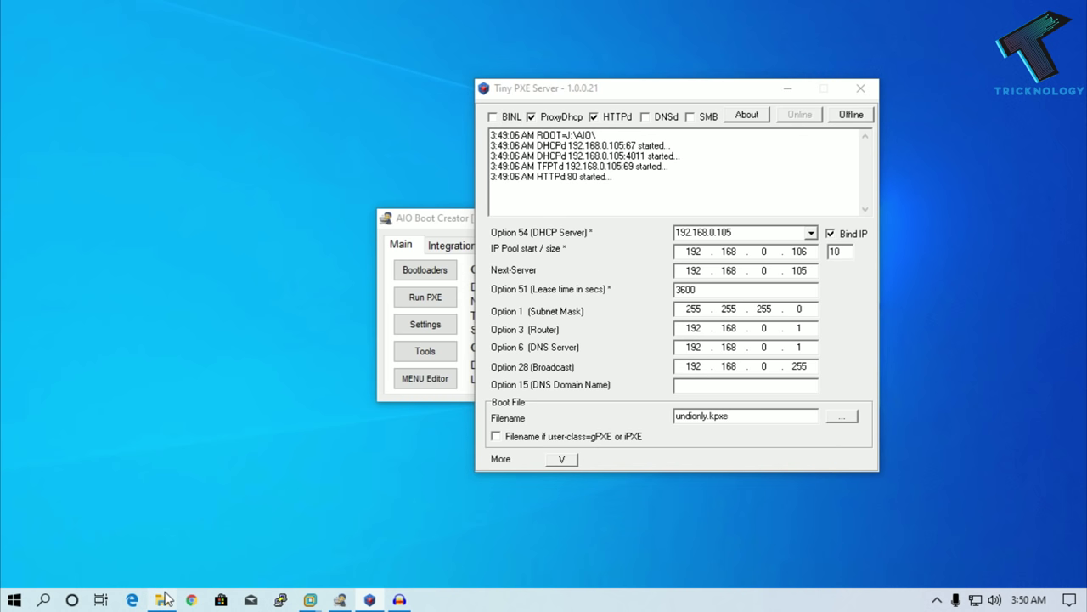
pyautogui.moveTo(463, 7); pyautogui.dragTo(469, 12)
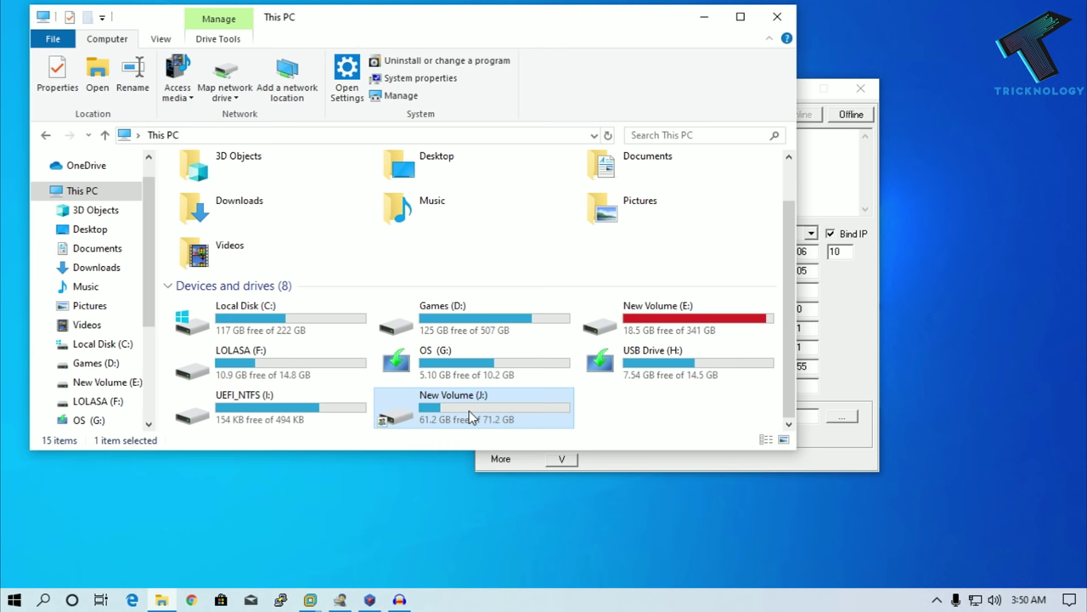
pyautogui.rightClick(469, 411)
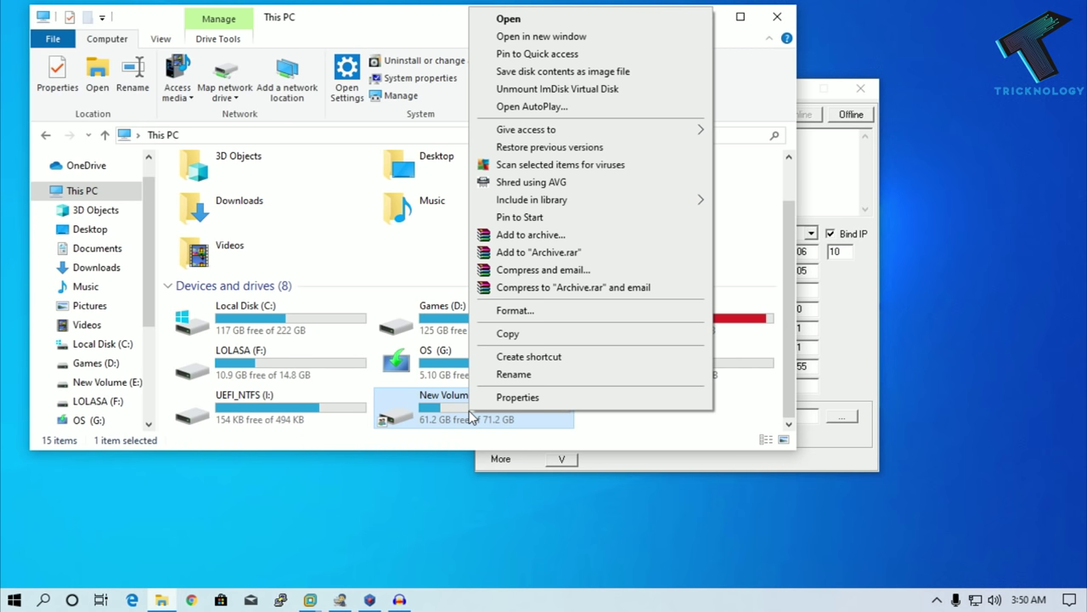
pyautogui.click(537, 403)
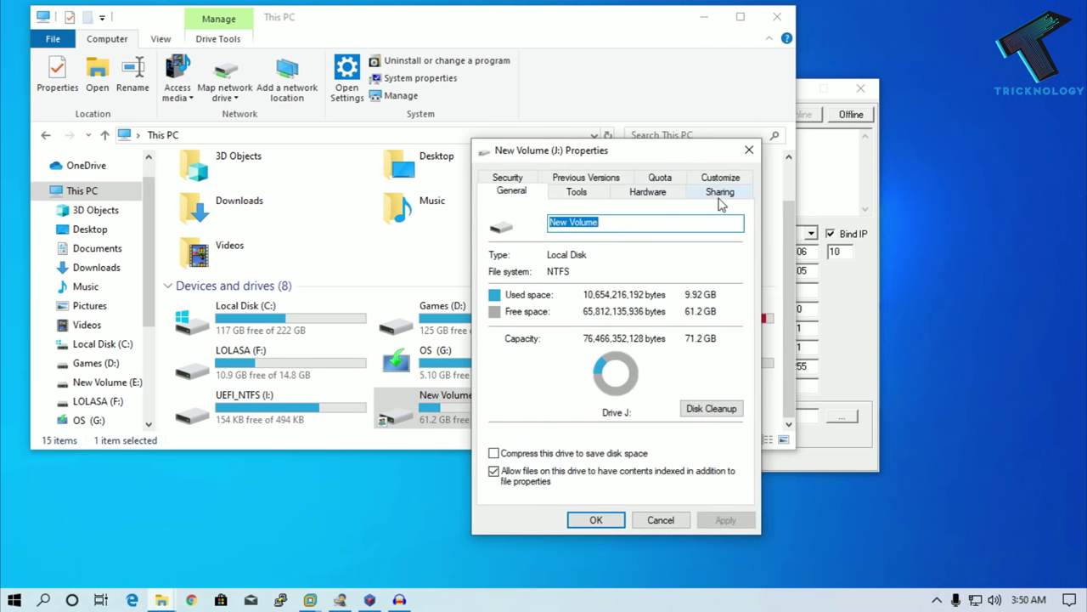
pyautogui.click(719, 194)
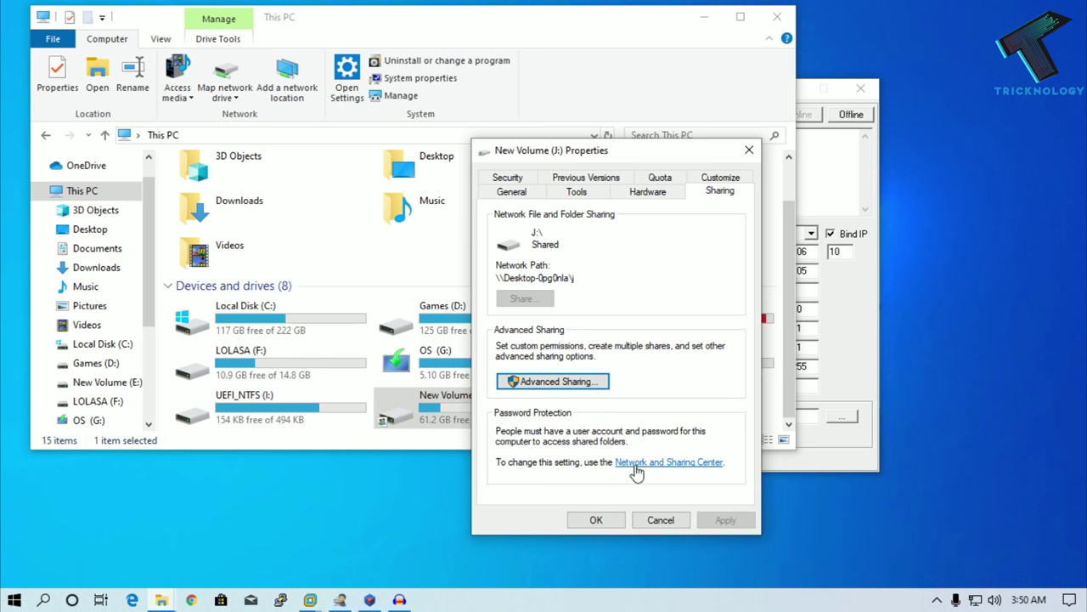
pyautogui.click(679, 466)
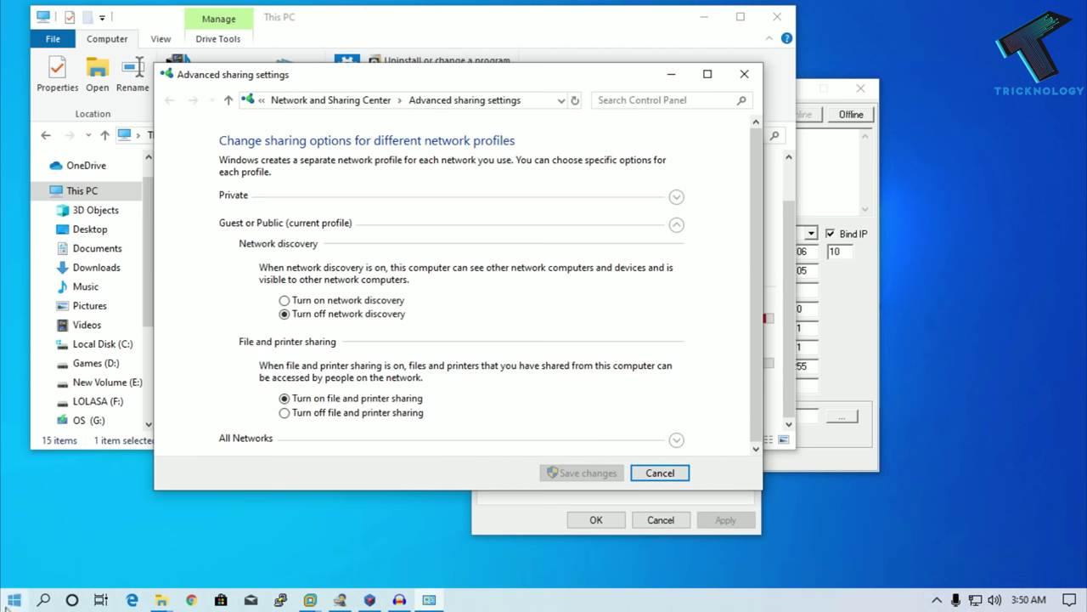
# Open Control Panel, move its window aside and keep the view set to Category.
pyautogui.click(8, 602)
pyautogui.write('control')
pyautogui.press('Return')
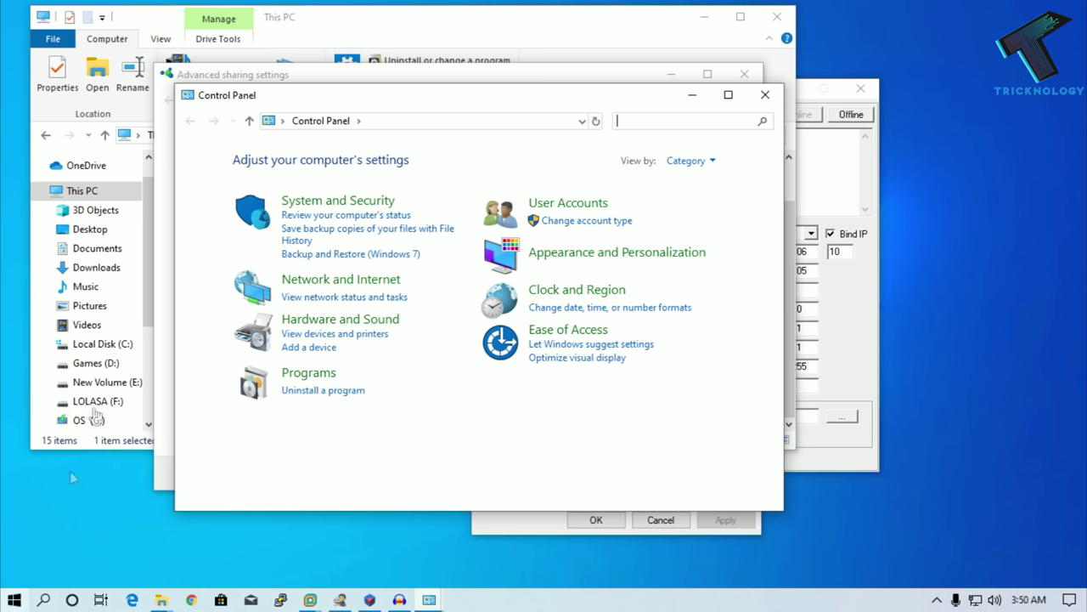
pyautogui.moveTo(335, 102); pyautogui.dragTo(704, 104)
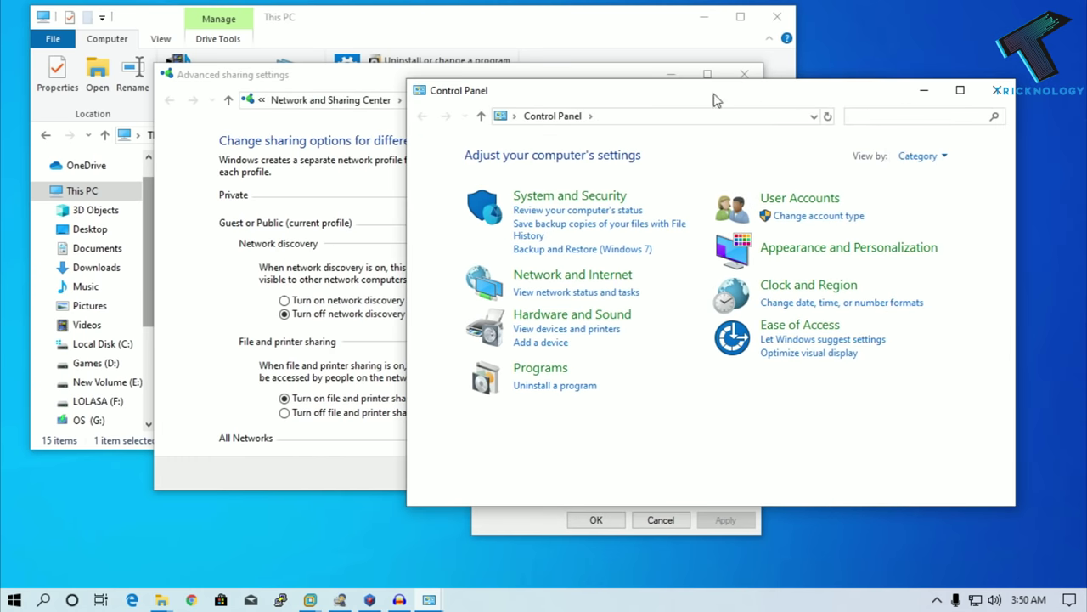
pyautogui.click(921, 156)
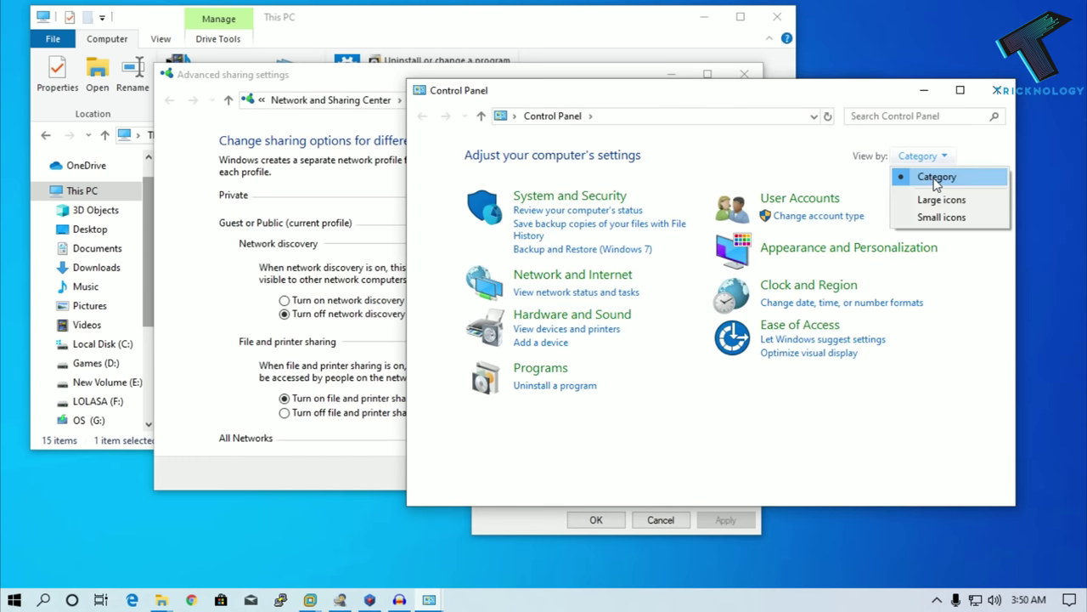
pyautogui.click(934, 175)
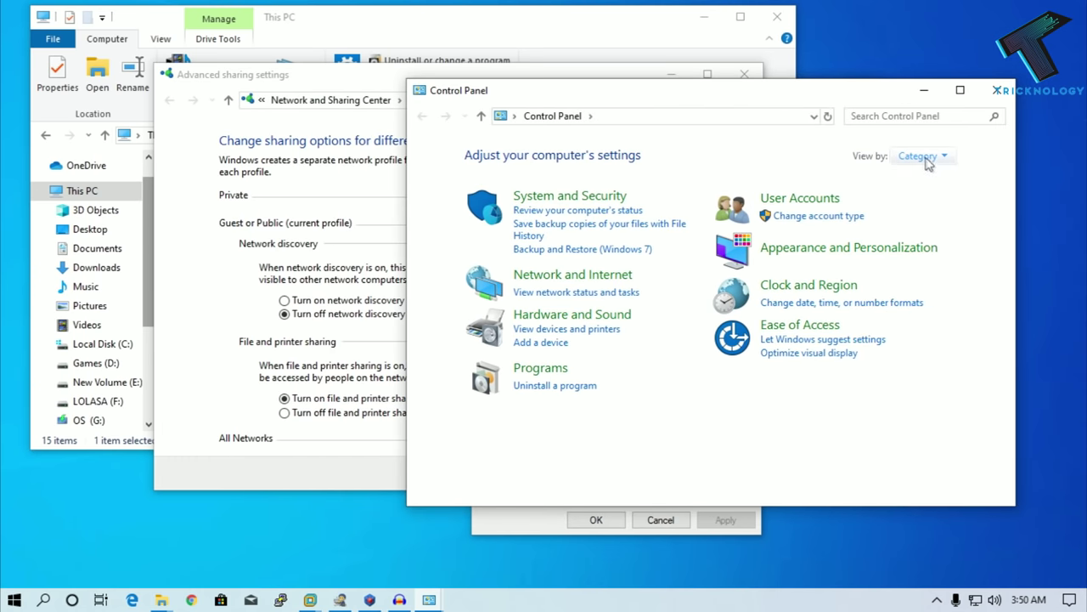
# Reach the advanced sharing settings through Network and Internet in Control Panel and close that second window.
pyautogui.click(571, 281)
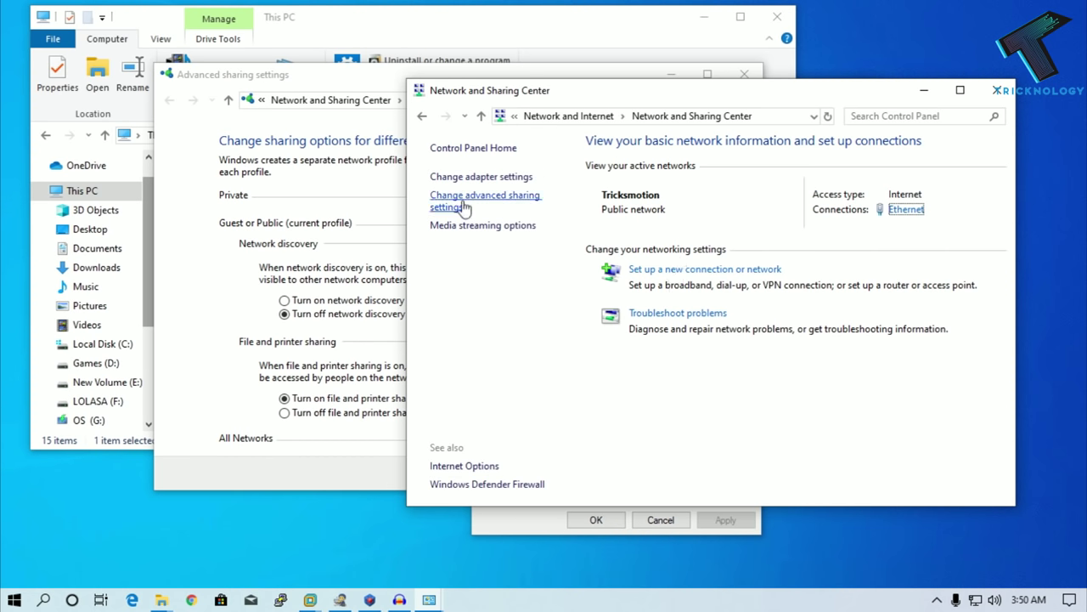
pyautogui.click(528, 205)
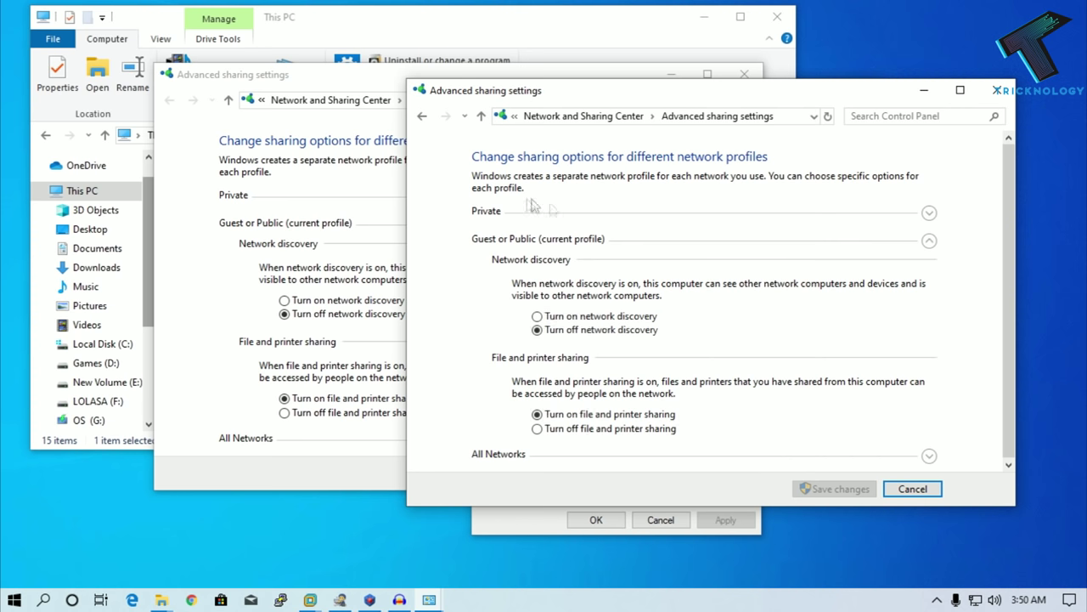
pyautogui.moveTo(632, 102); pyautogui.dragTo(778, 104)
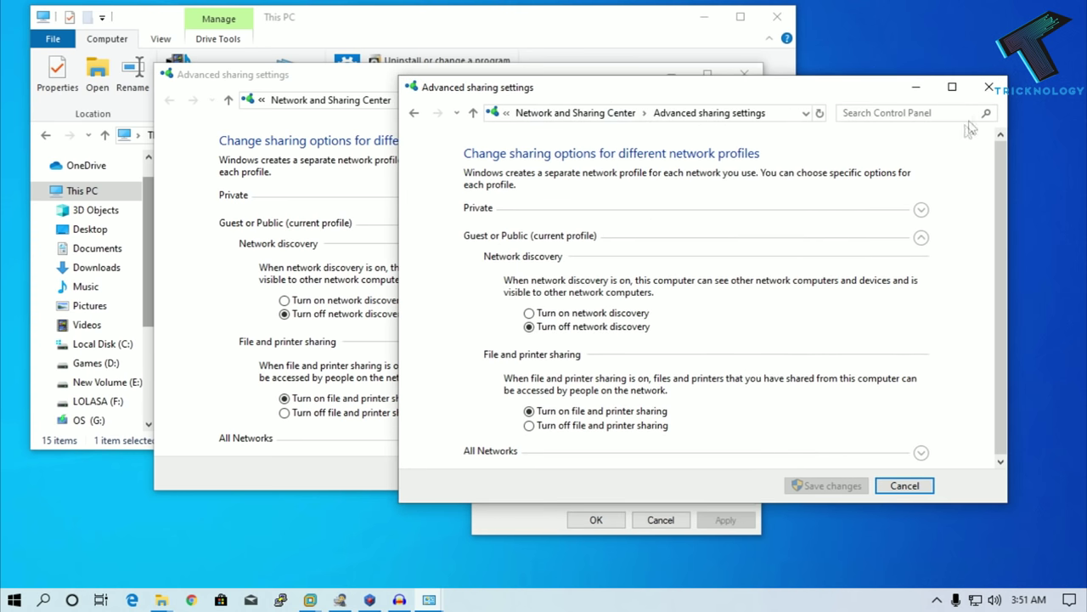
pyautogui.click(989, 86)
# Turn on network discovery for the Guest or Public profile, review the All Networks sharing options and save the changes.
pyautogui.click(303, 300)
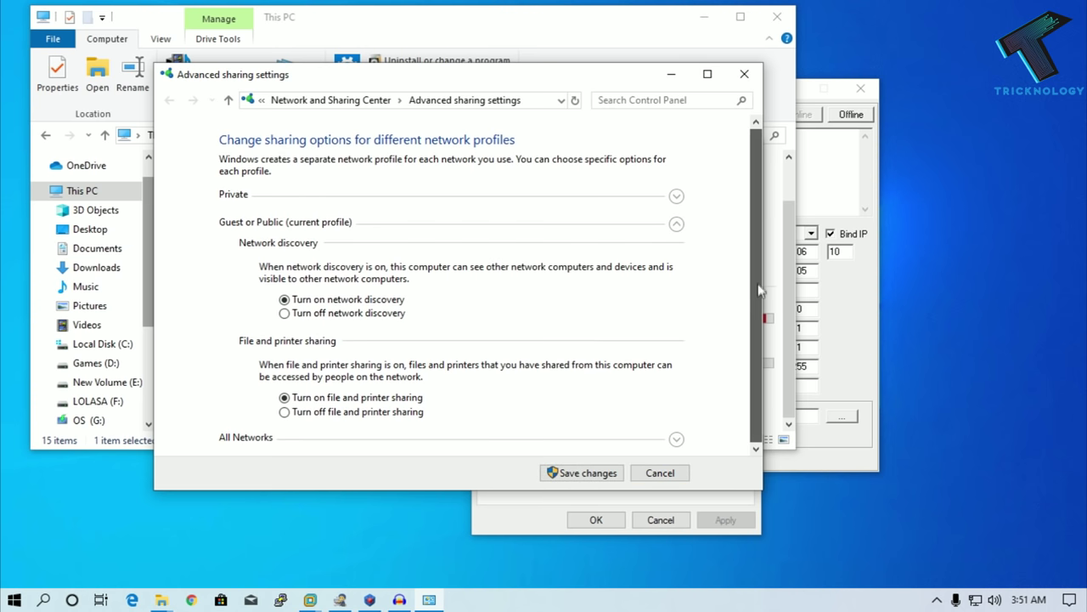
pyautogui.click(248, 439)
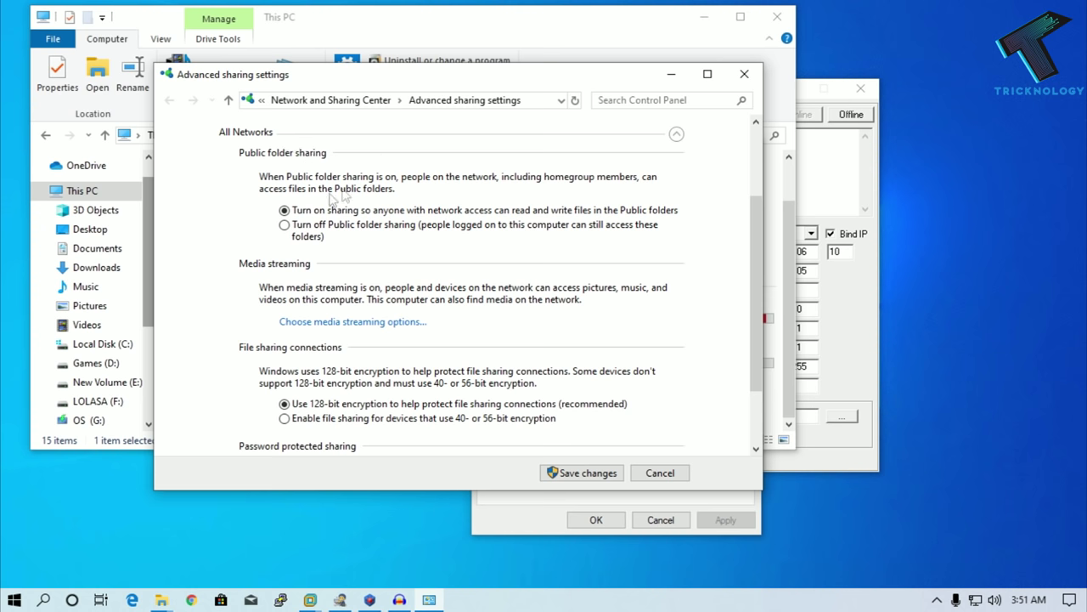
pyautogui.moveTo(756, 231); pyautogui.dragTo(744, 348)
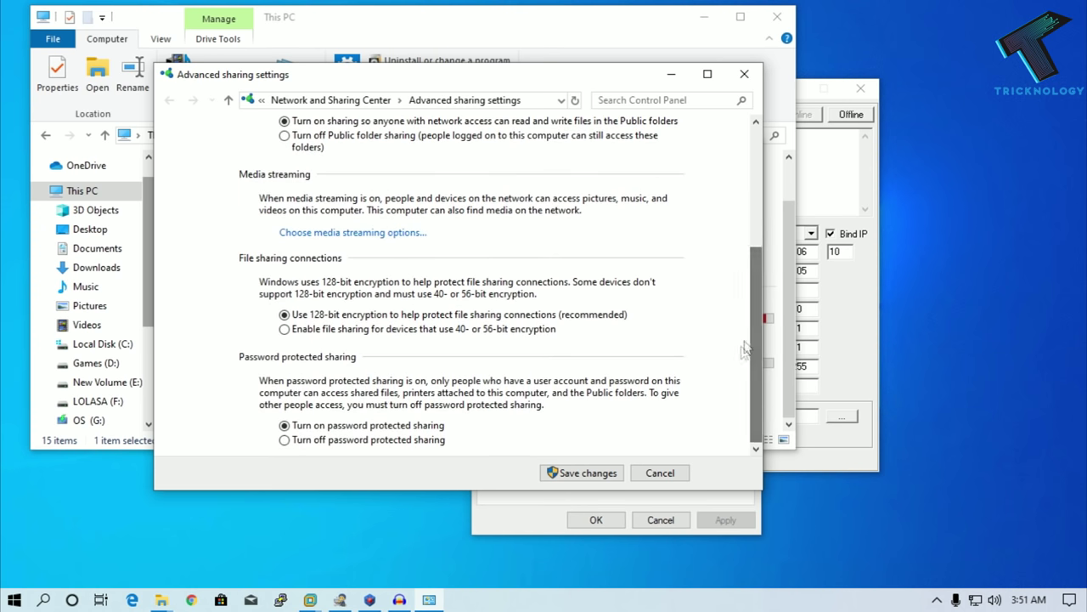
pyautogui.click(577, 474)
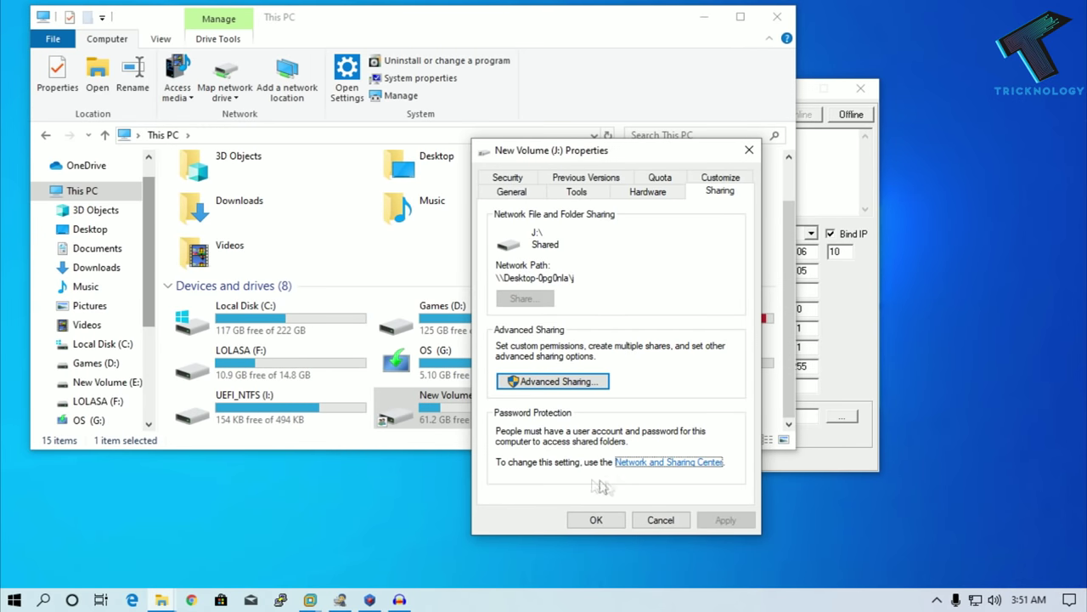
# Accept the New Volume (J:) properties, minimize File Explorer and switch to the My Computer view in VMware Workstation.
pyautogui.click(596, 519)
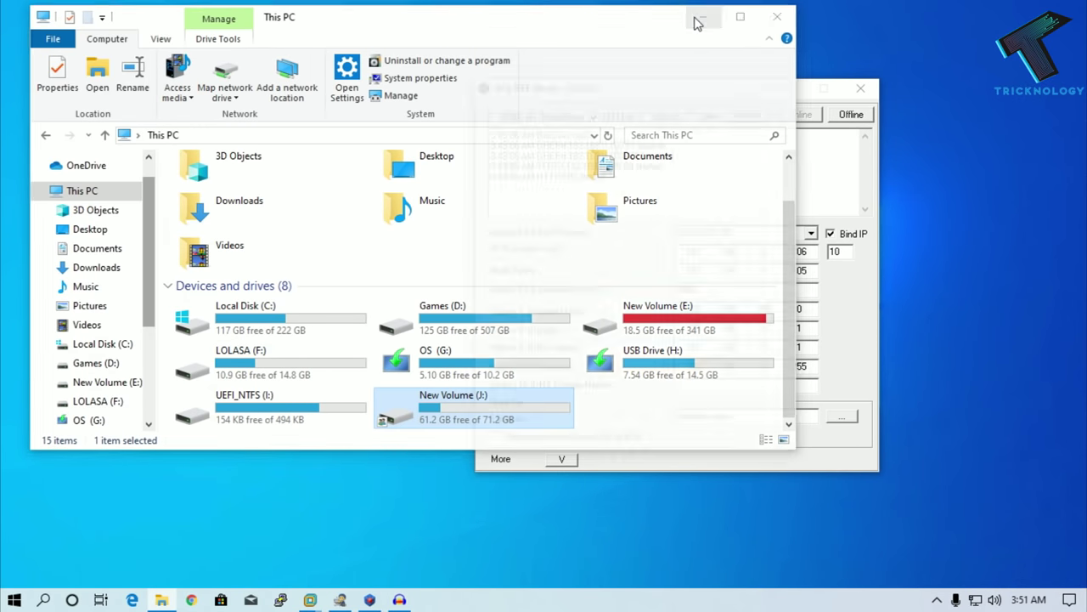
pyautogui.click(698, 19)
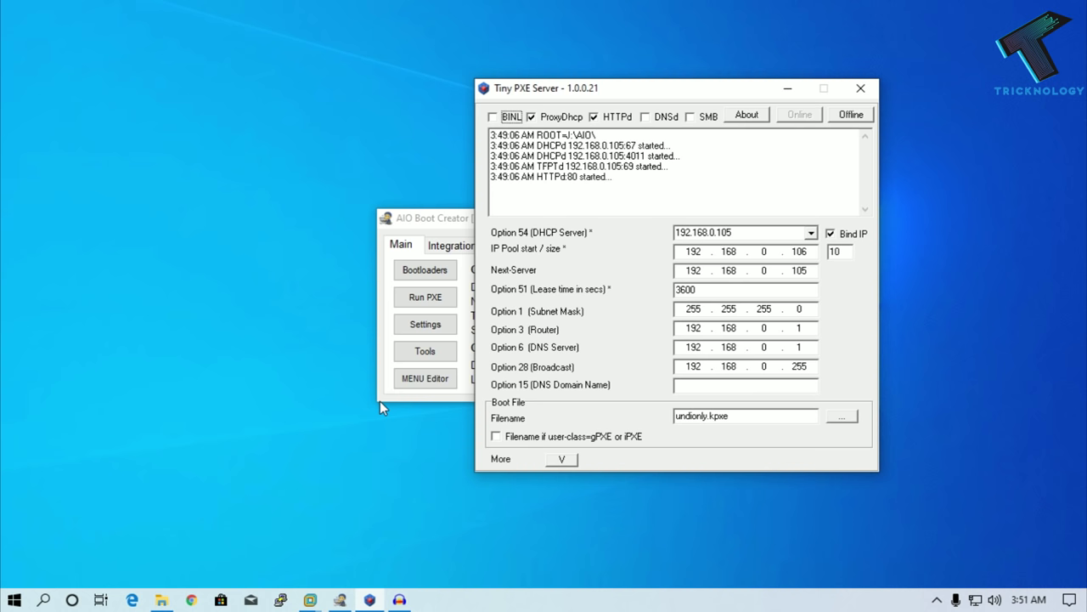
pyautogui.moveTo(311, 601)
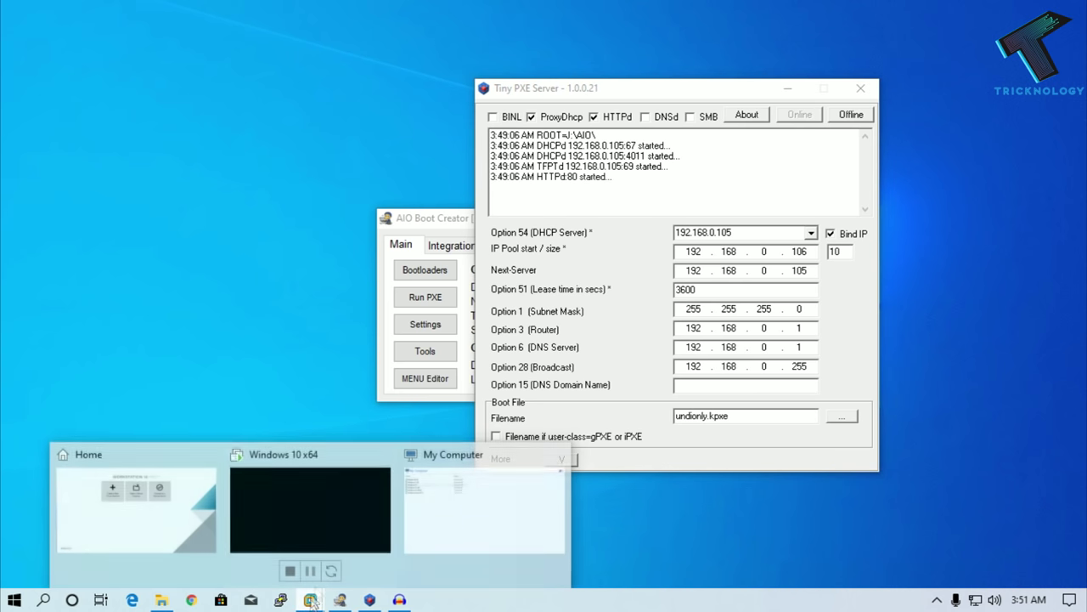
pyautogui.click(461, 517)
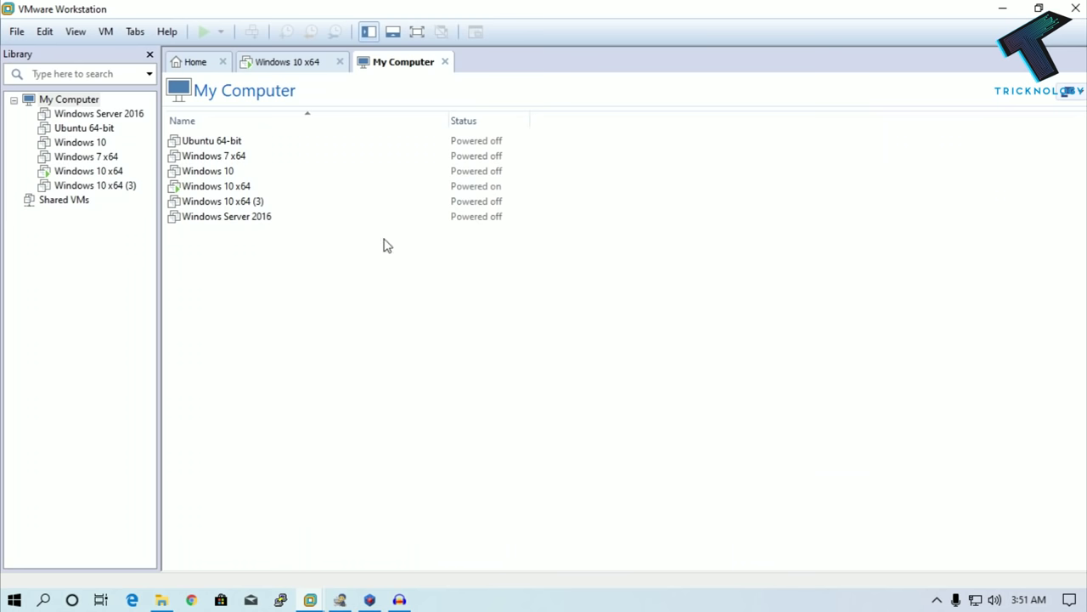
# Start creating a new virtual machine with the Custom (advanced) configuration, choosing "I will install the operating system later" as the installation source.
pyautogui.click(195, 64)
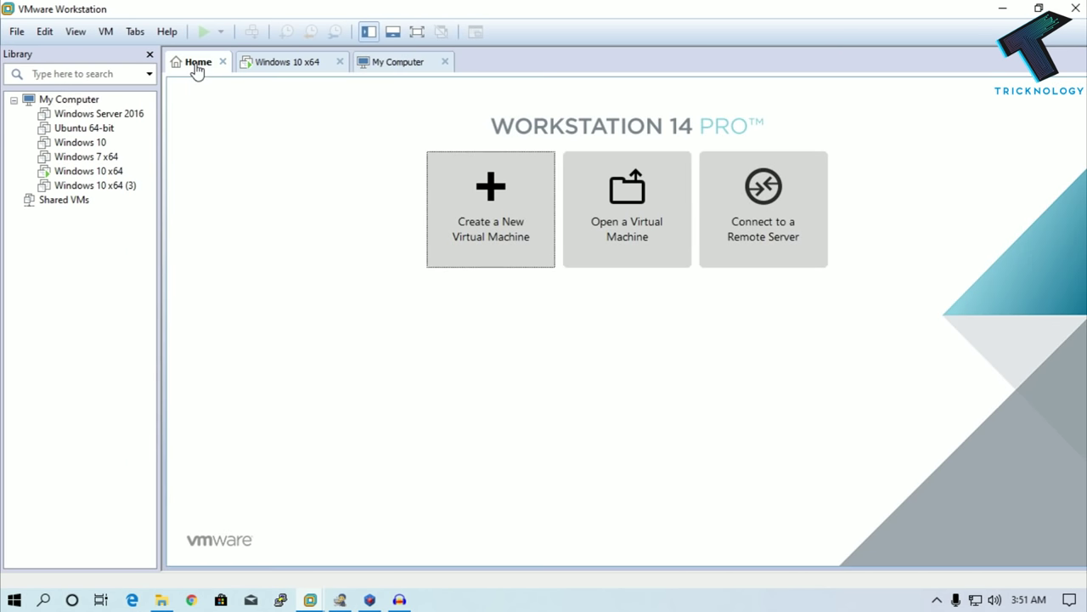
pyautogui.click(502, 251)
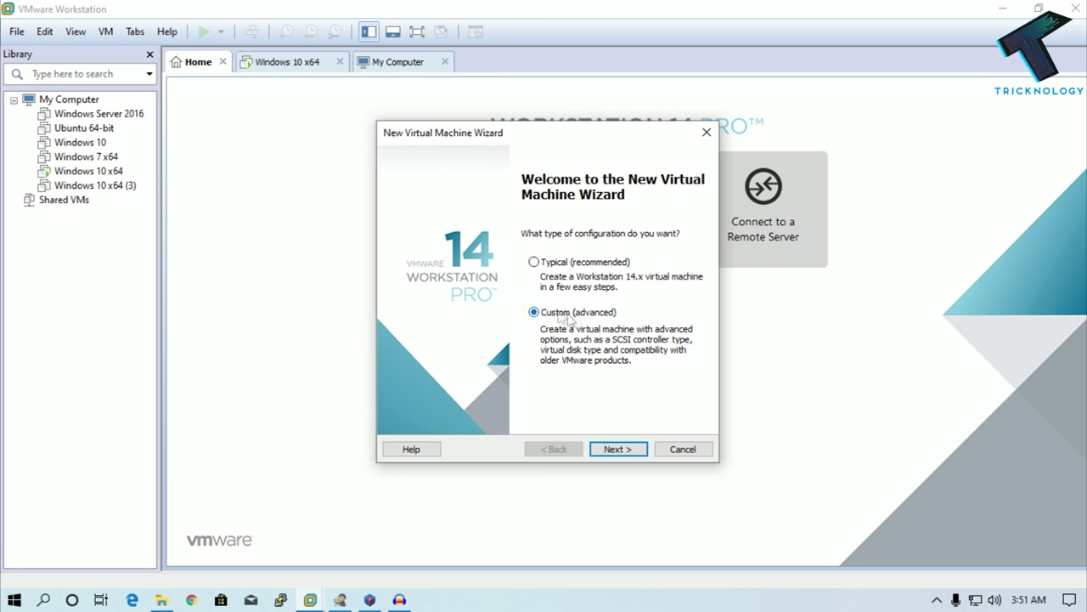
pyautogui.click(625, 451)
pyautogui.click(624, 451)
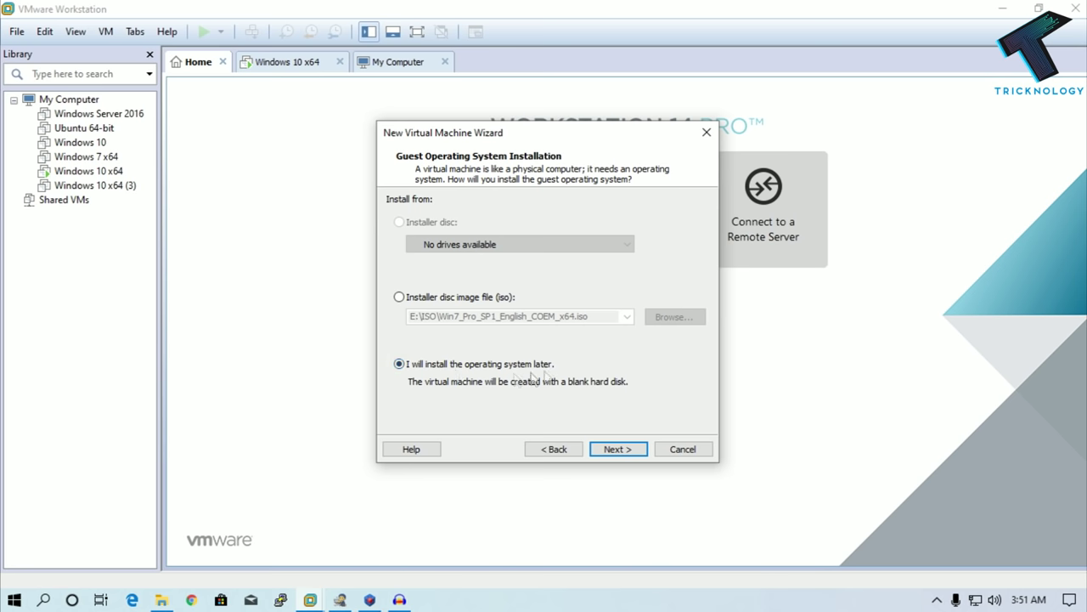
pyautogui.click(633, 452)
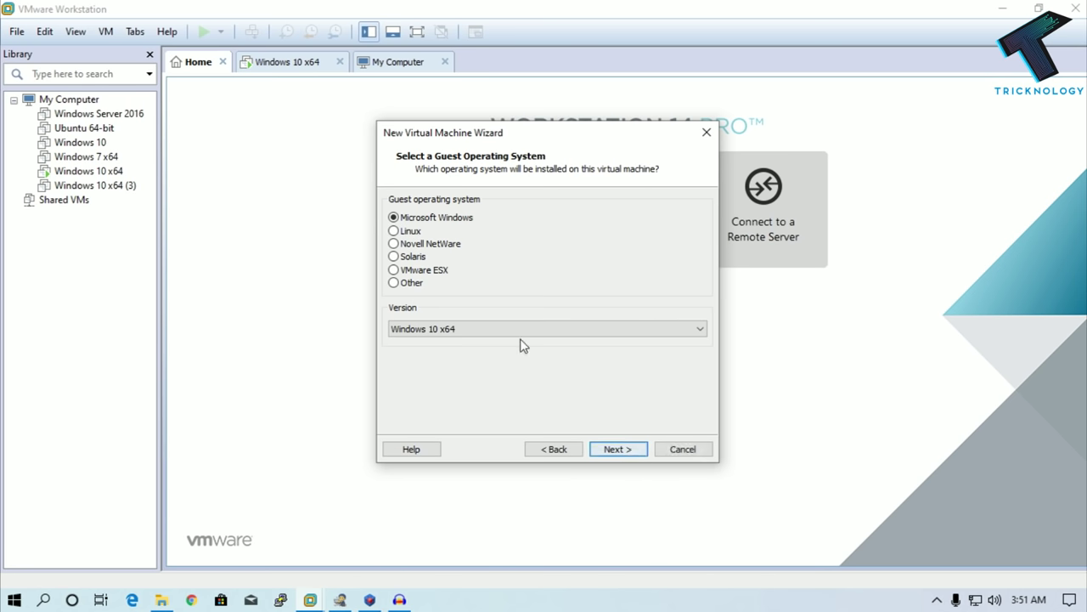